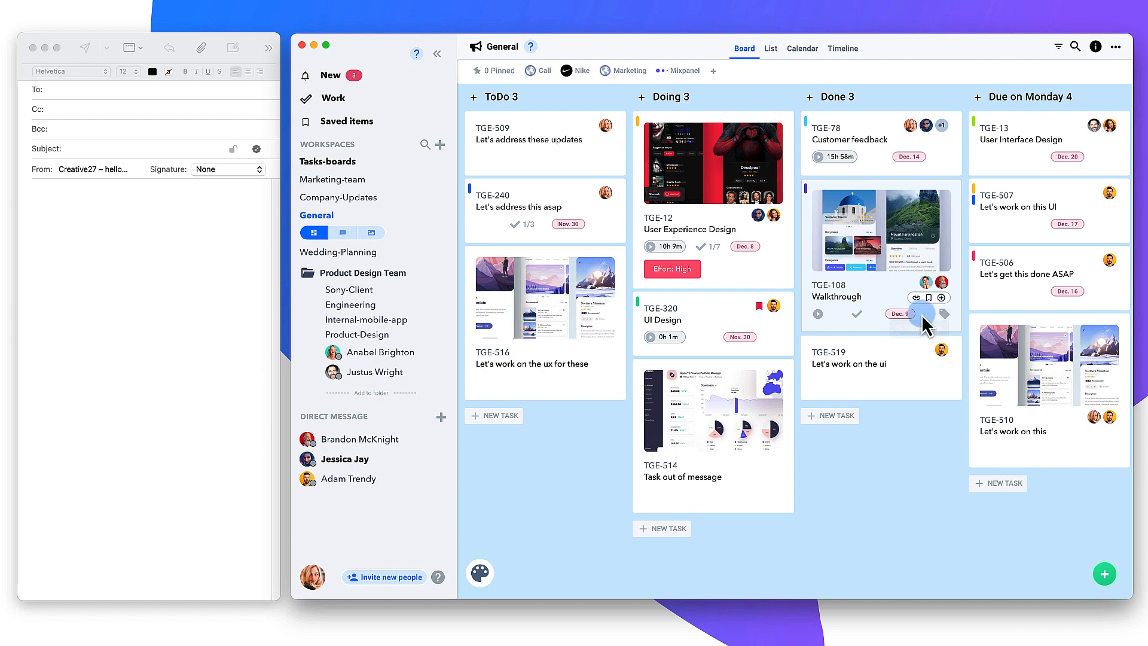
Review the User Experience Design task's sub-tasks and the files in its Client UI Design folder, and return to the board.
left_click(711, 228)
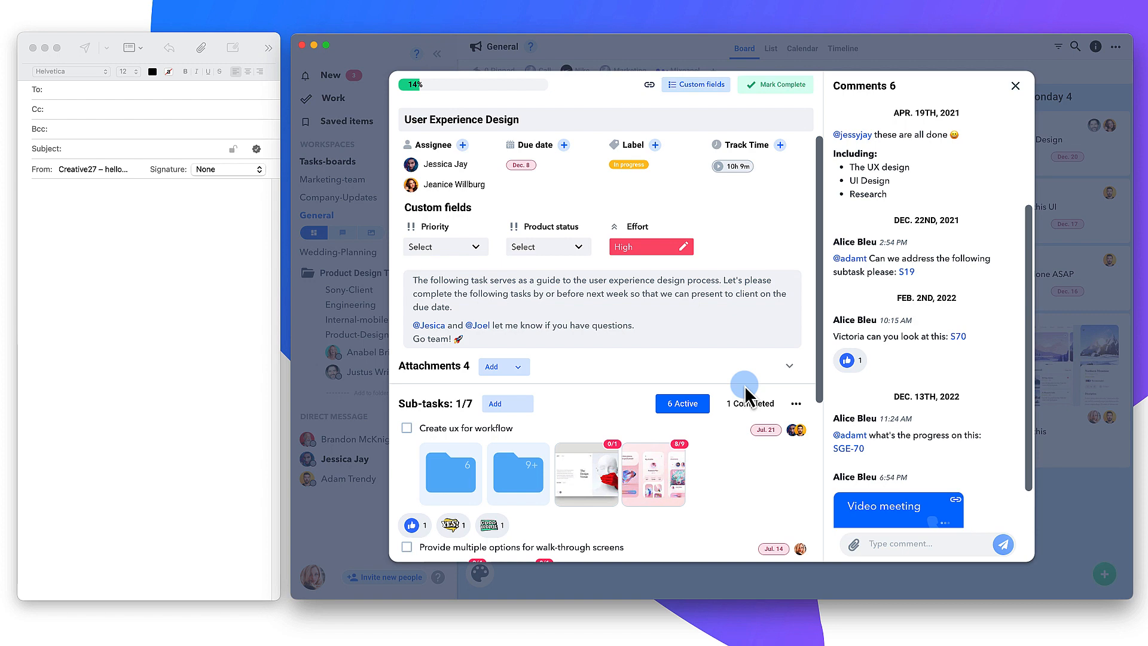
scroll(744, 385, "down", 5)
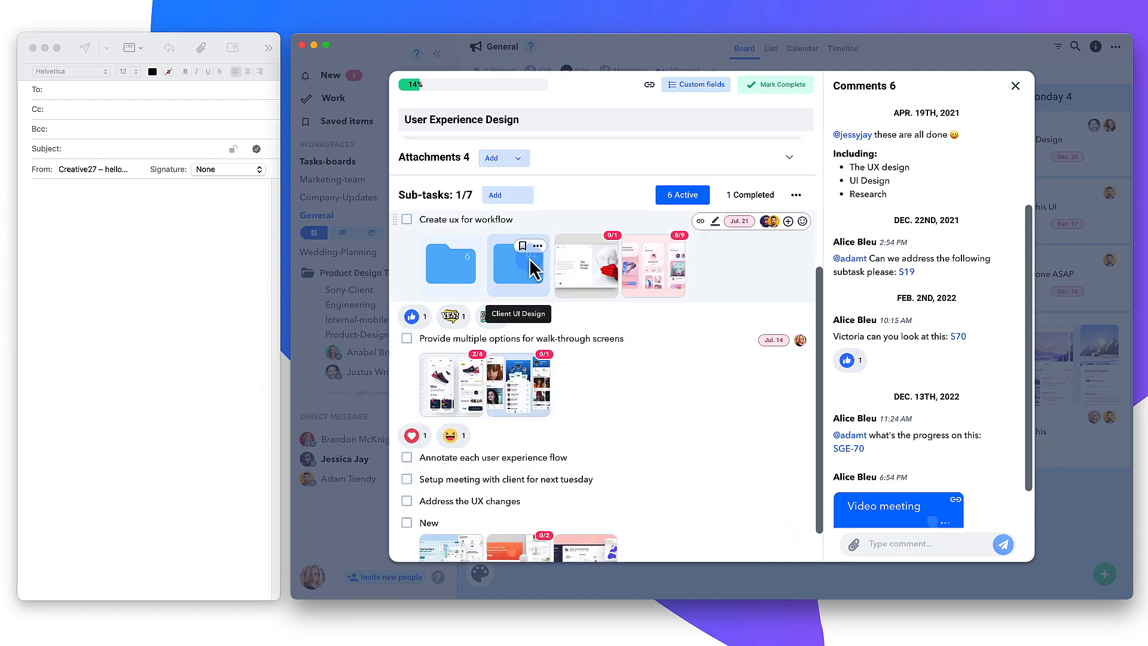
left_click(529, 258)
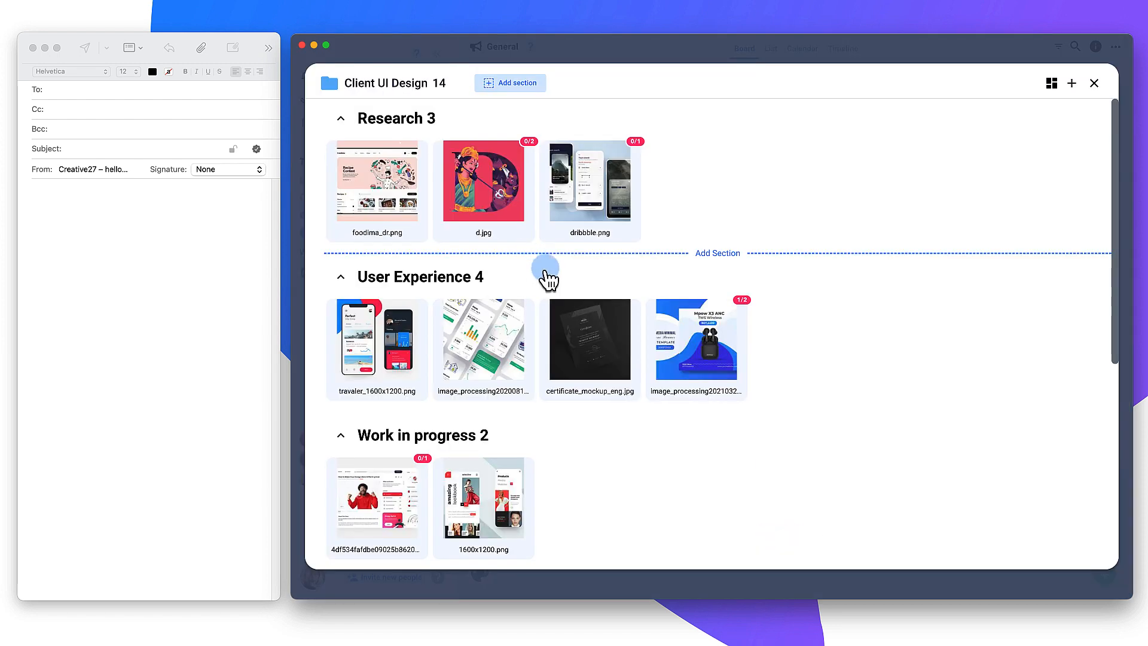
scroll(584, 303, "down", 4)
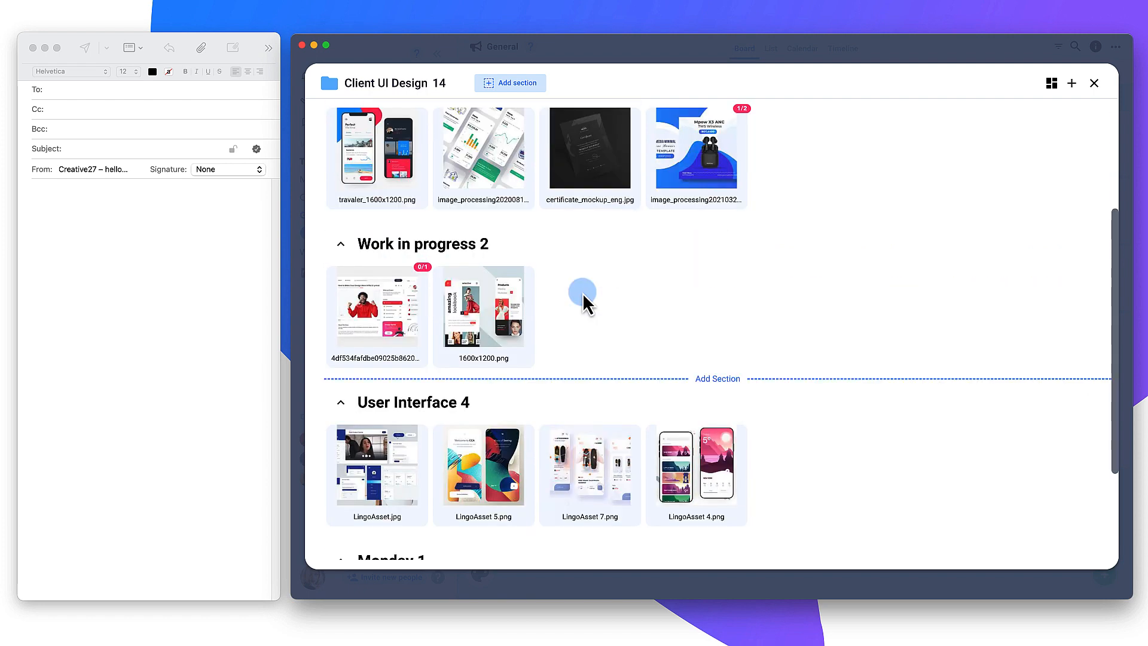
scroll(583, 293, "up", 4)
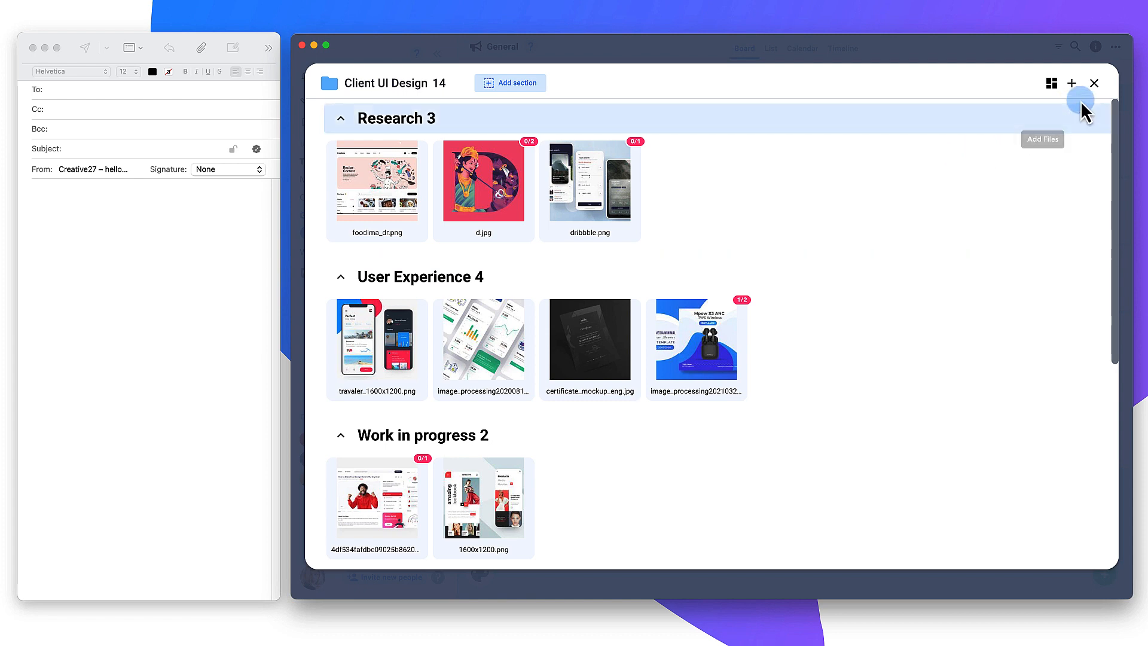
left_click(1094, 84)
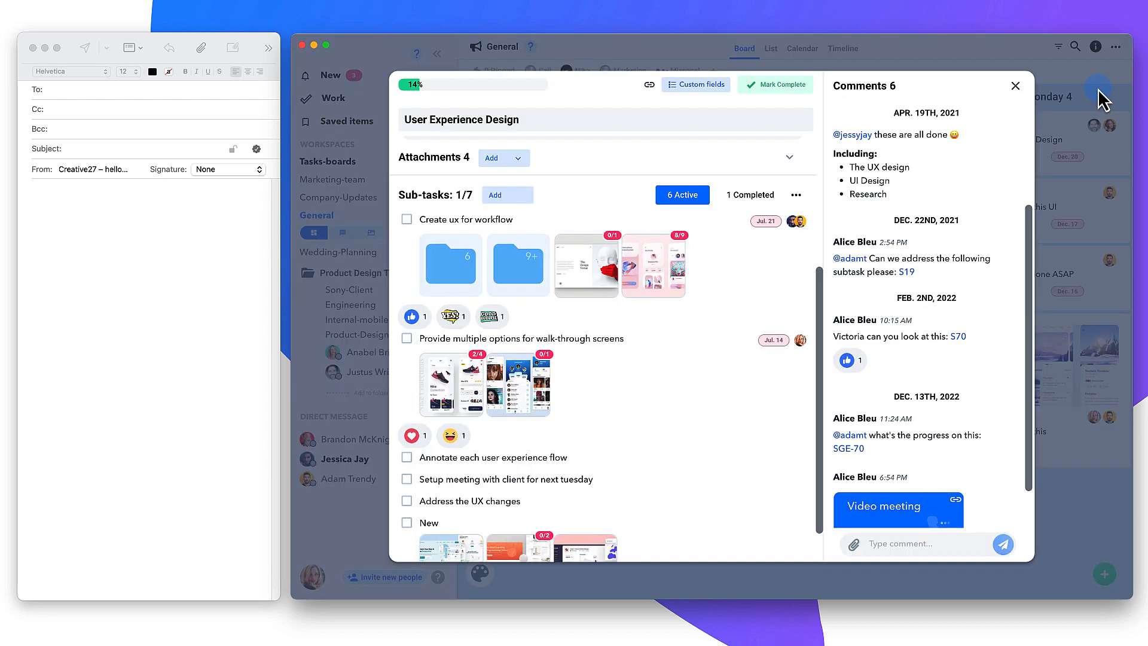
left_click(1015, 87)
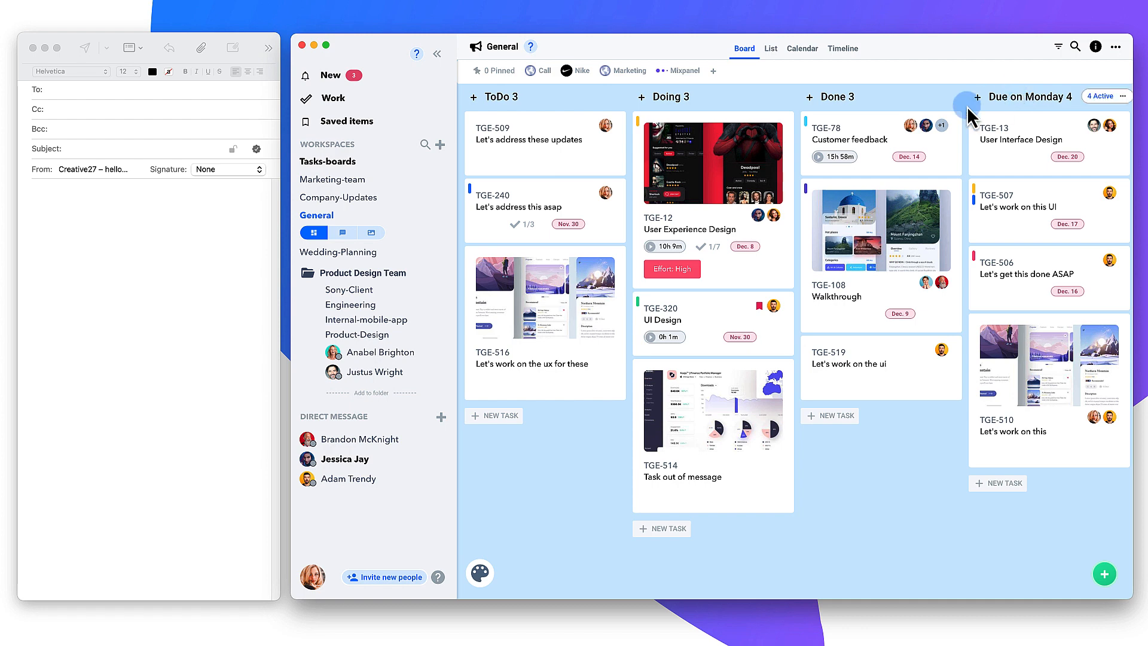
Copy the General workspace's e-mail-to-task address.
right_click(330, 219)
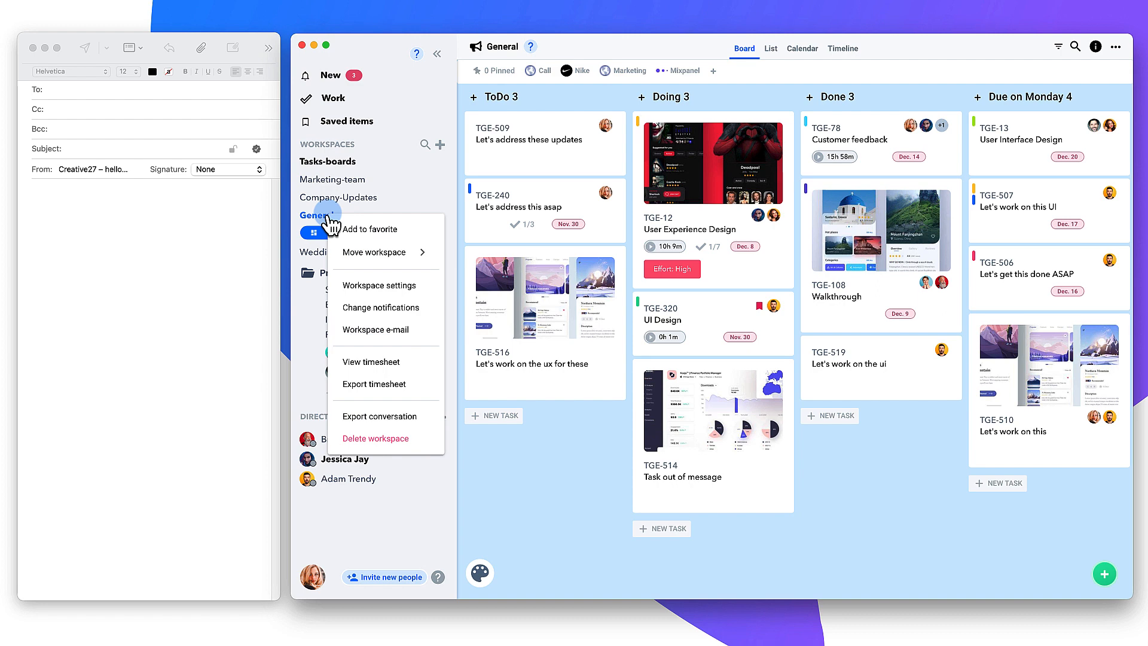
left_click(397, 332)
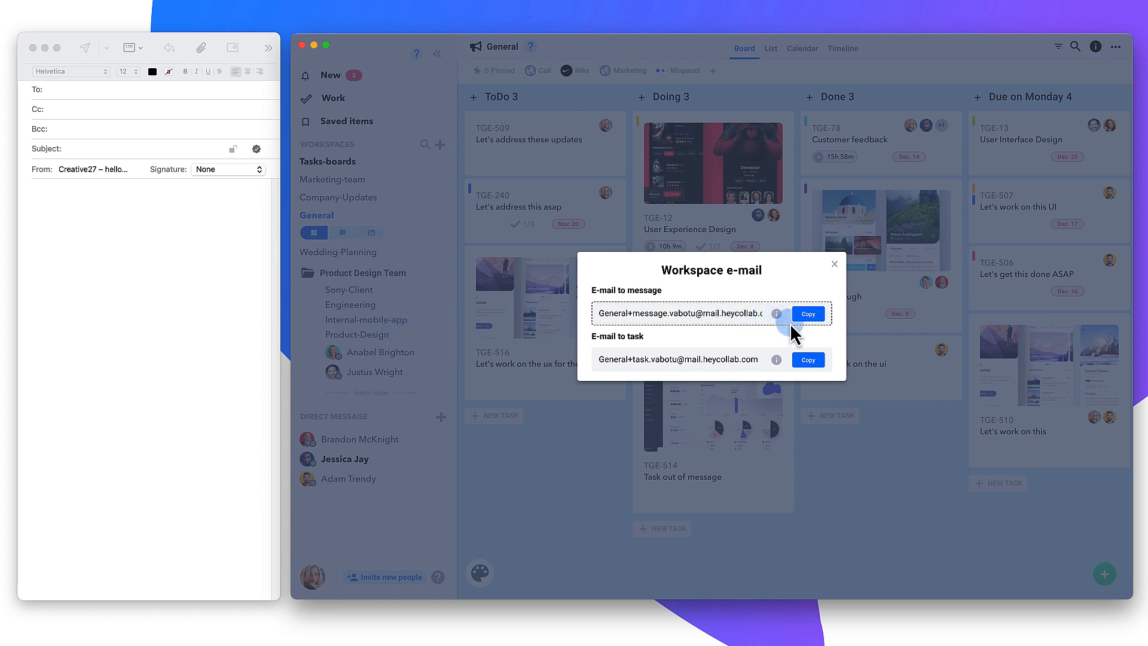
left_click_drag(605, 337, 640, 338)
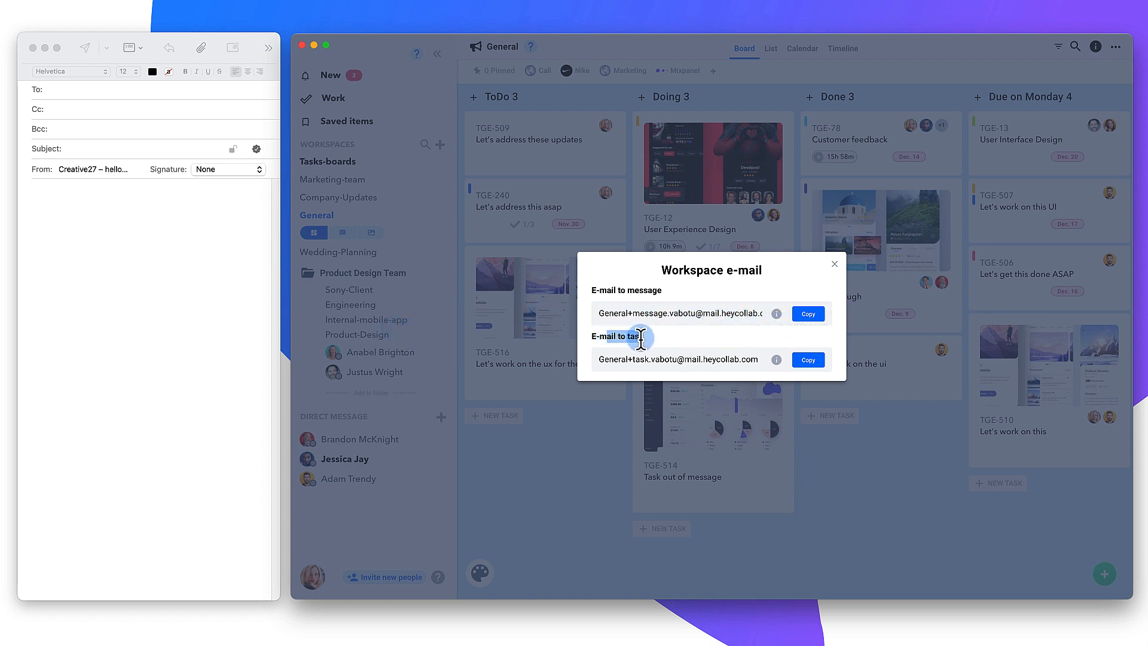
left_click(660, 338)
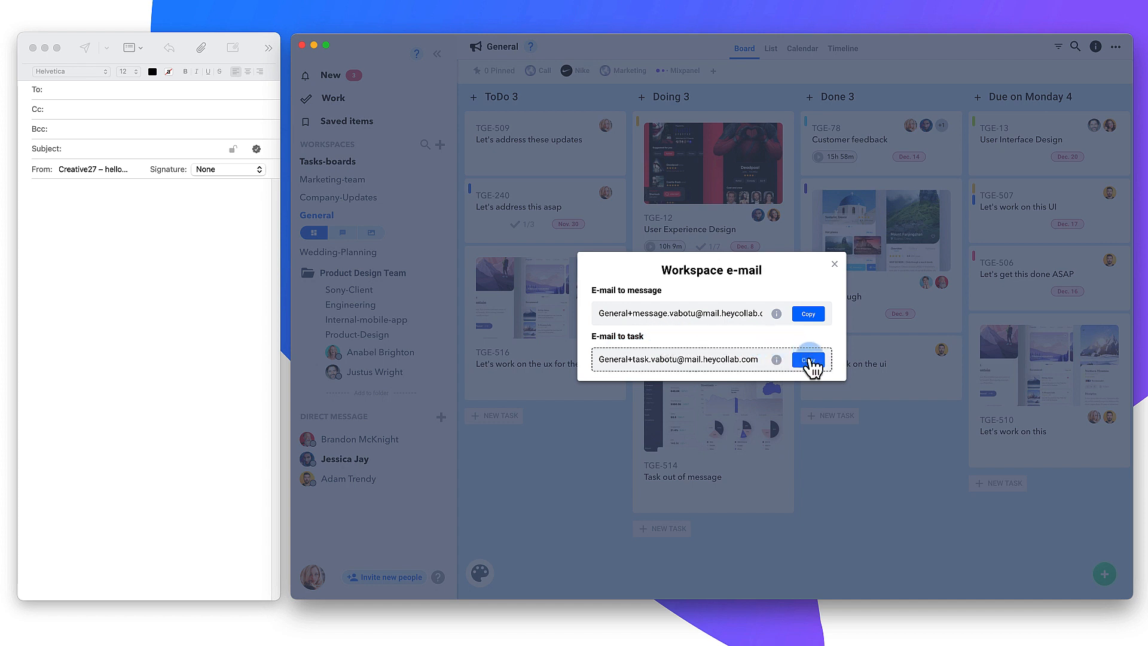
left_click(812, 361)
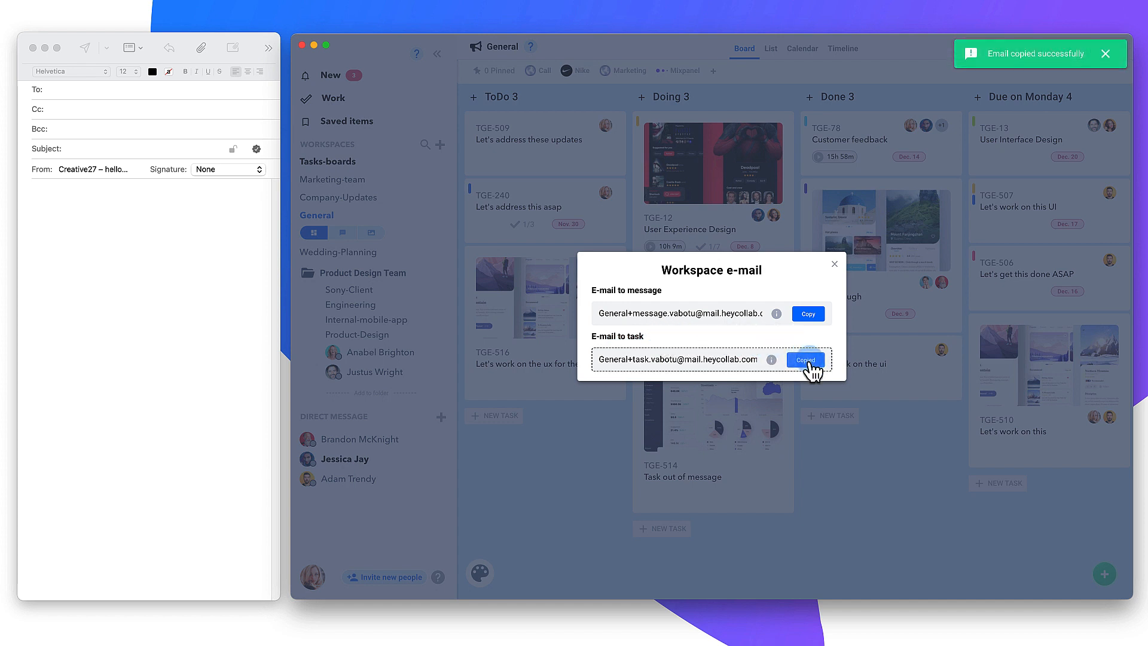
Send an e-mail to the copied address with subject "Work on Fujitsu Campaign" and body "Do not forget to assign the team on the research side to this.".
left_click(94, 91)
key("super+v")
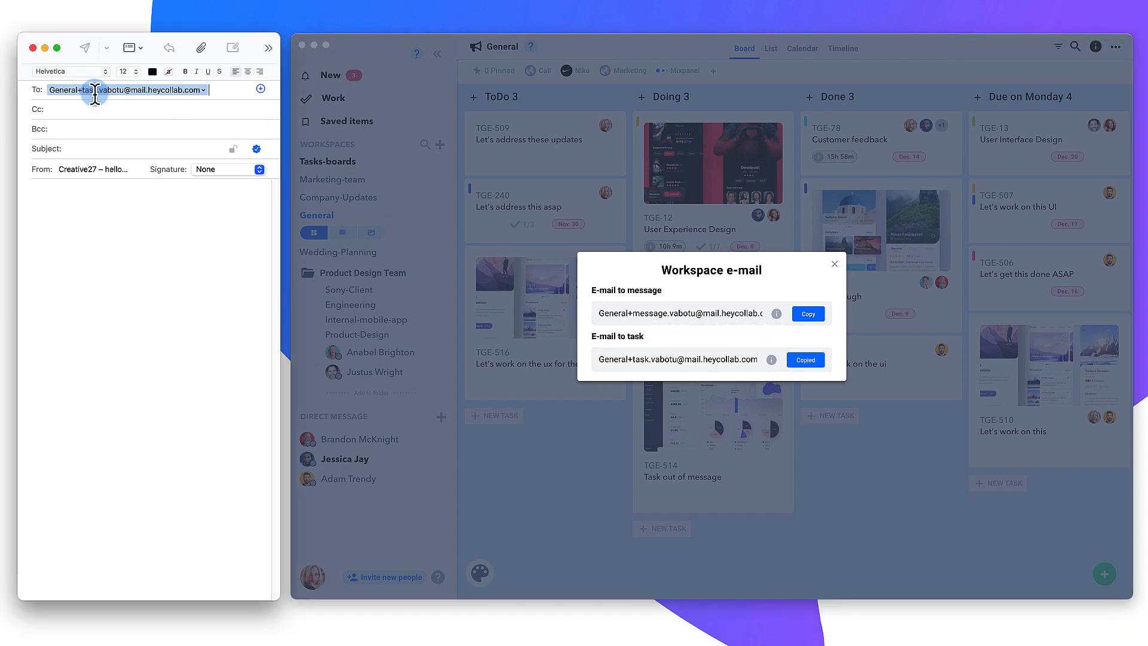
left_click(89, 146)
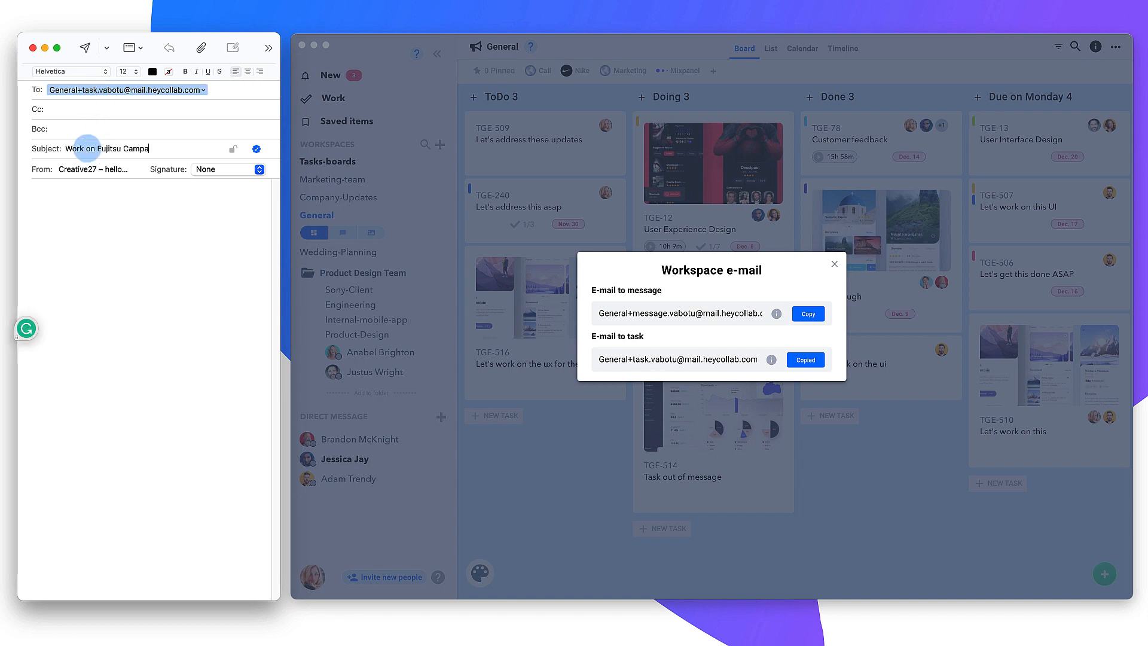
type("o not forget to assign the team on the")
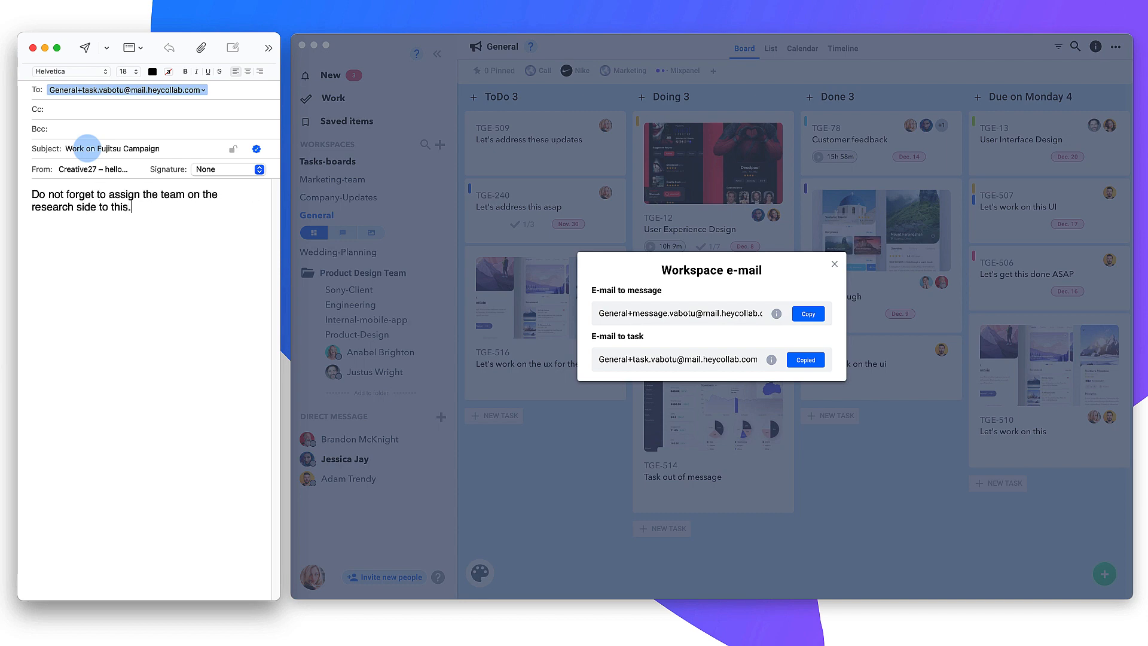
left_click(85, 47)
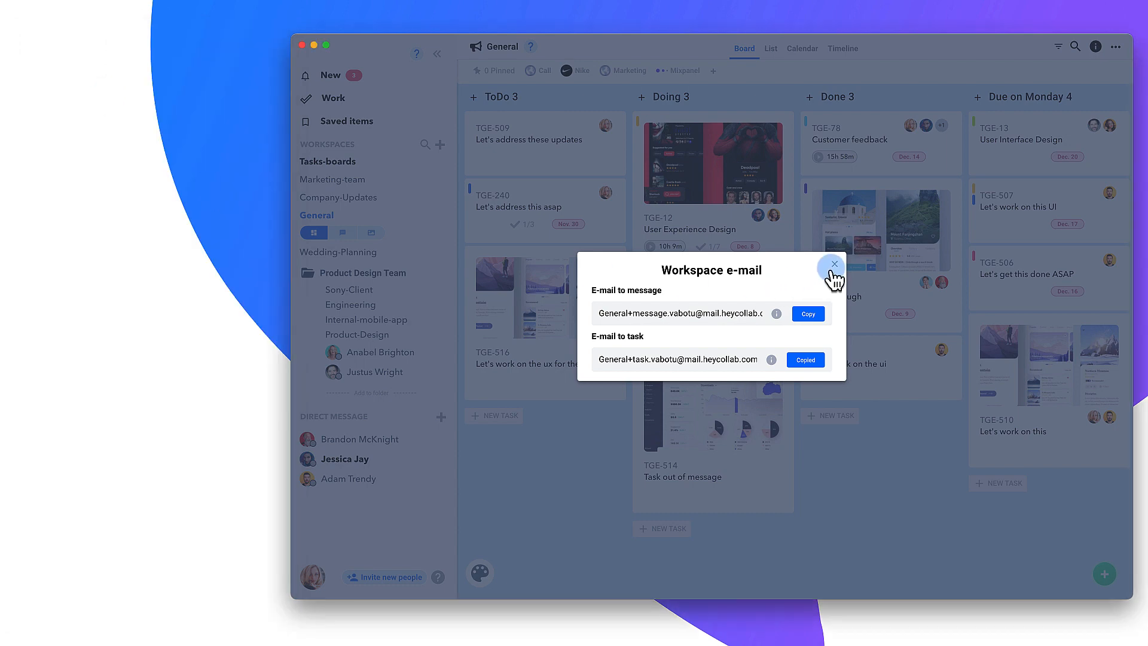
Return to Heycollab, widen its window and check the description of the Work on Fujitsu Campaign task in the Tasks-from-email column.
left_click(833, 269)
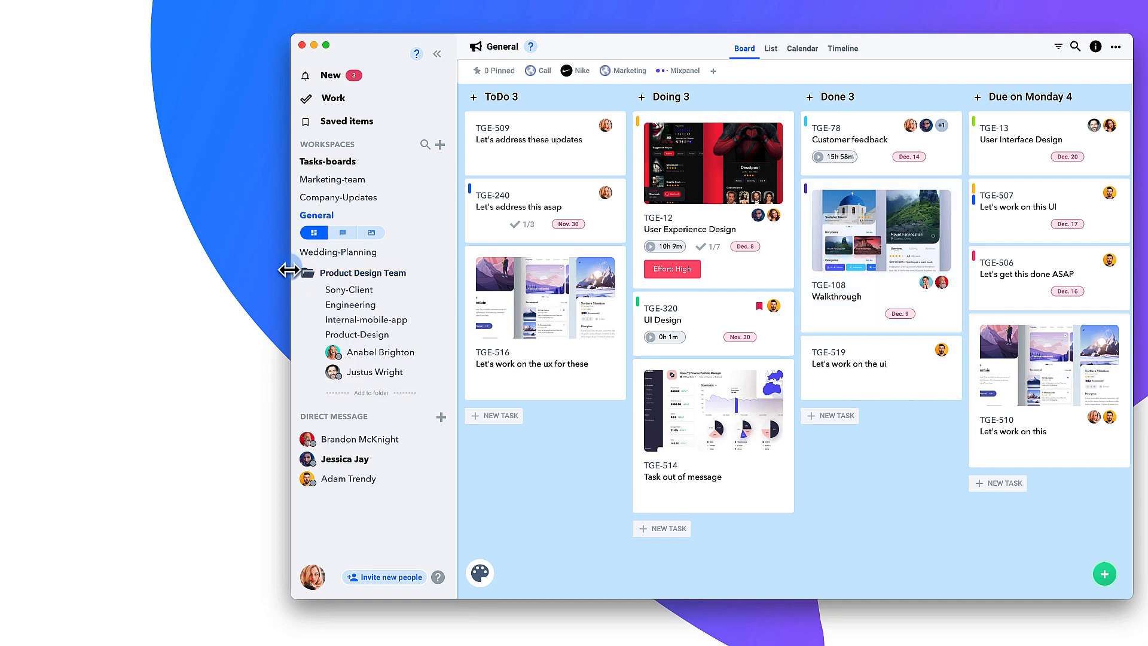
left_click_drag(290, 270, 50, 272)
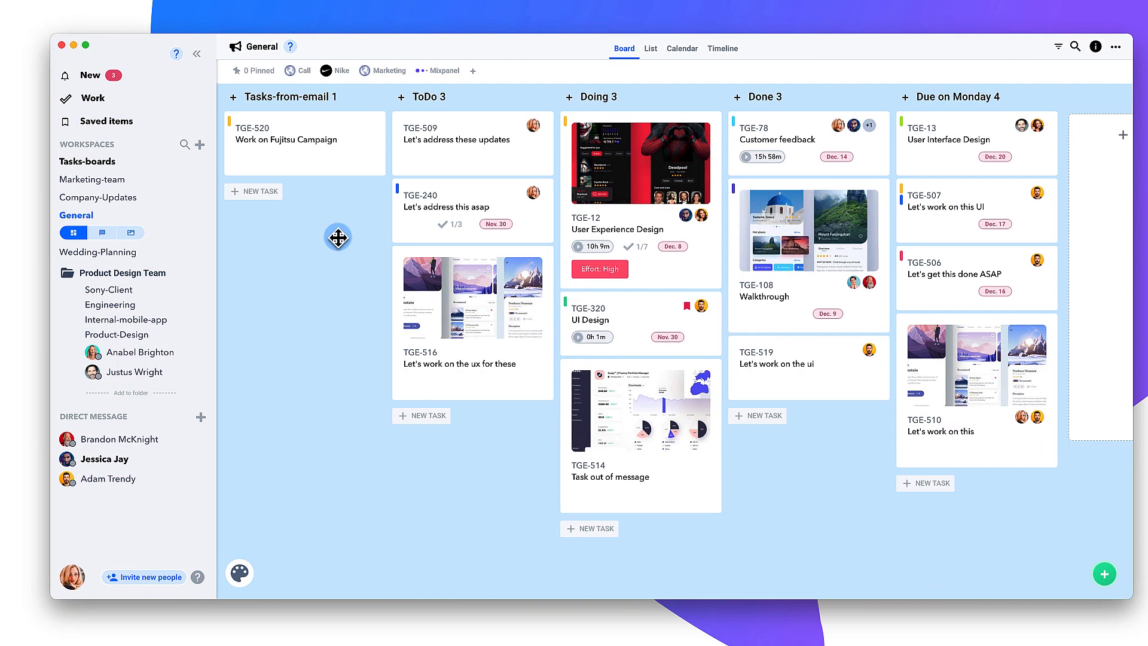
left_click(296, 144)
left_click(370, 362)
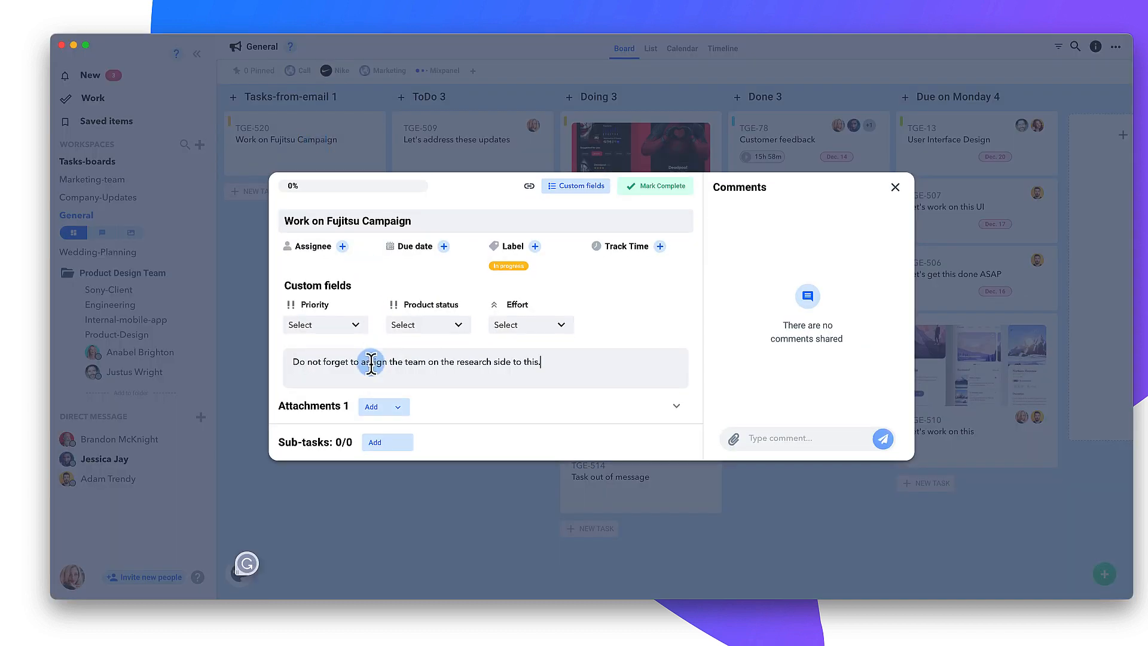
left_click(895, 186)
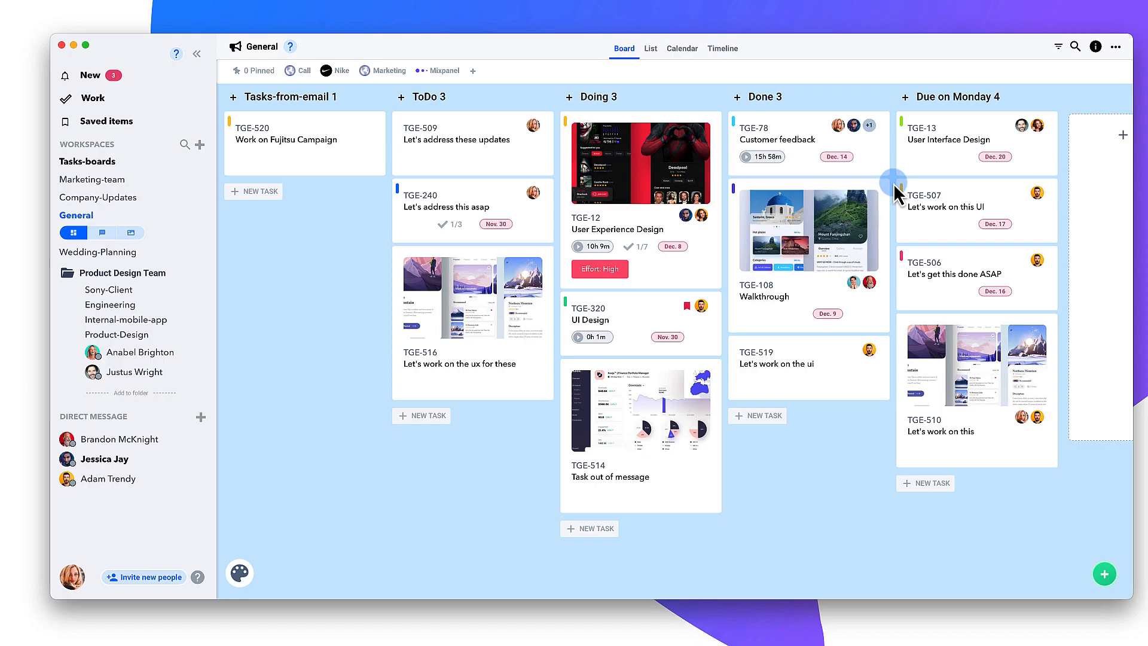
View the General workspace's e-mail-to-message address and close the workspace e-mail dialog.
right_click(84, 229)
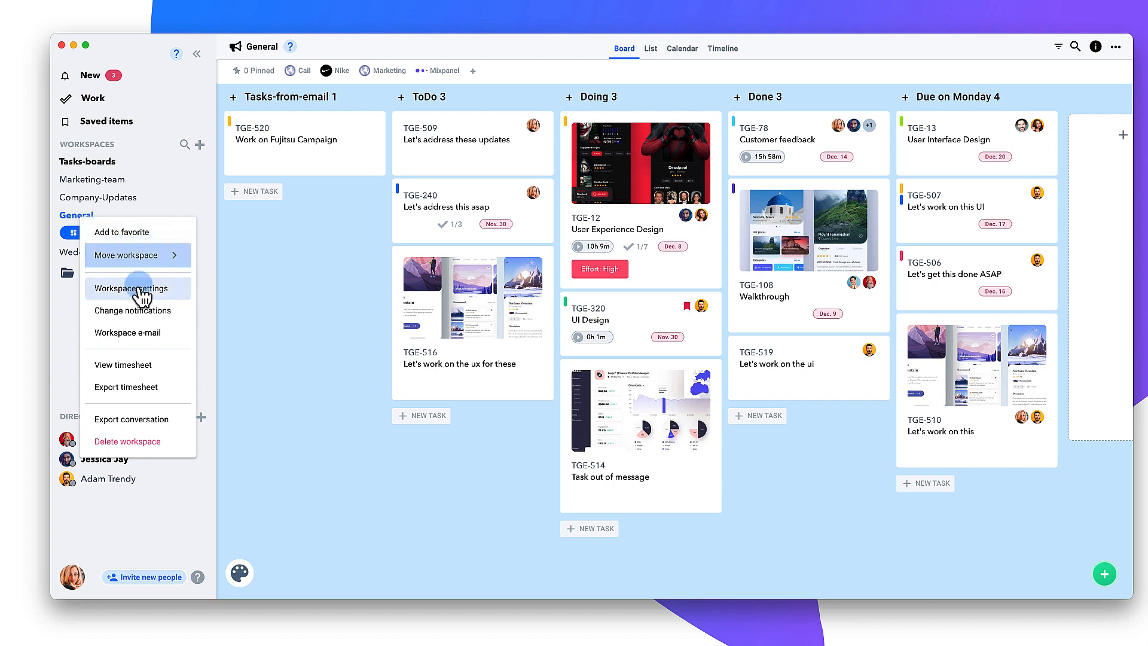
left_click(148, 334)
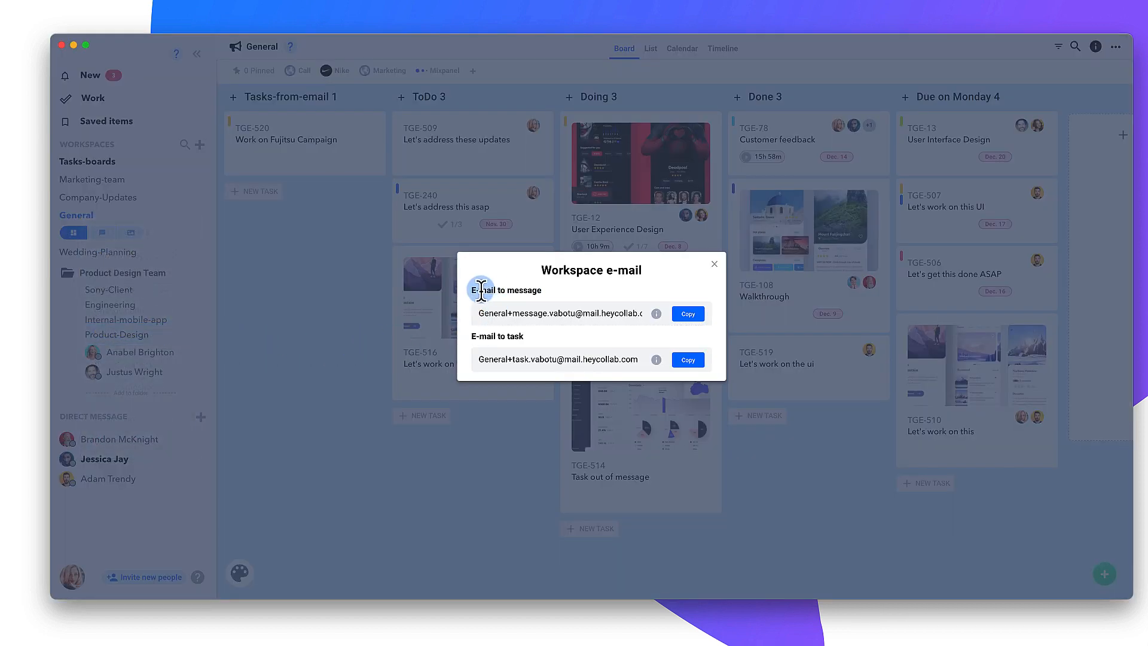
left_click_drag(477, 291, 564, 294)
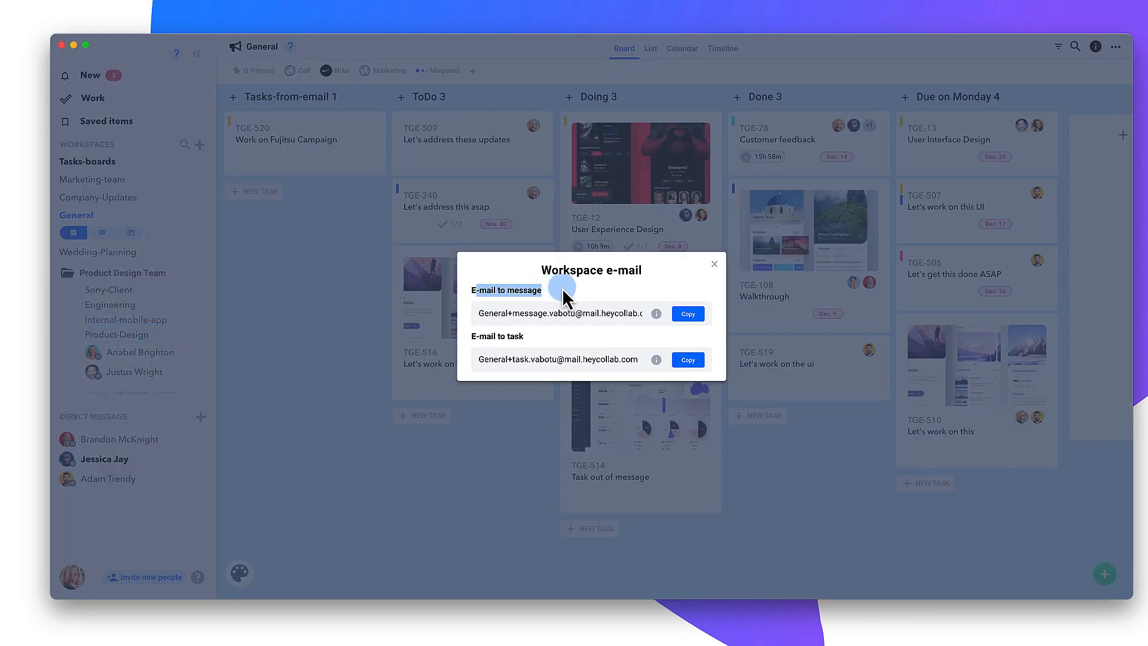
left_click(713, 265)
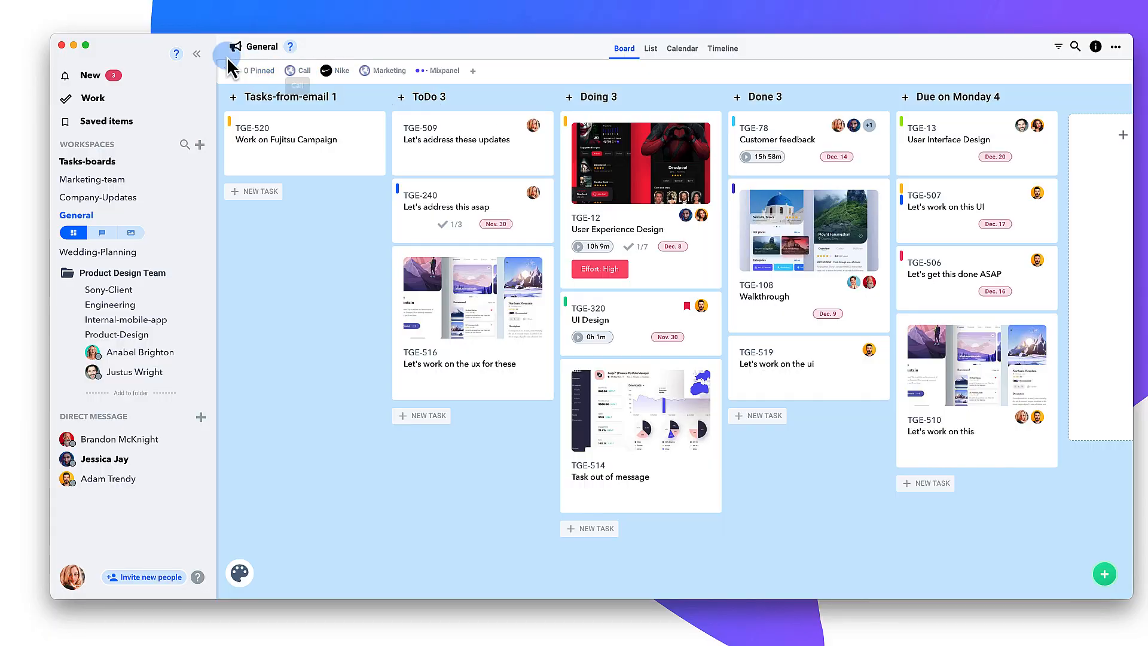
Collapse the sidebar and view the General workspace's timesheet.
left_click(198, 54)
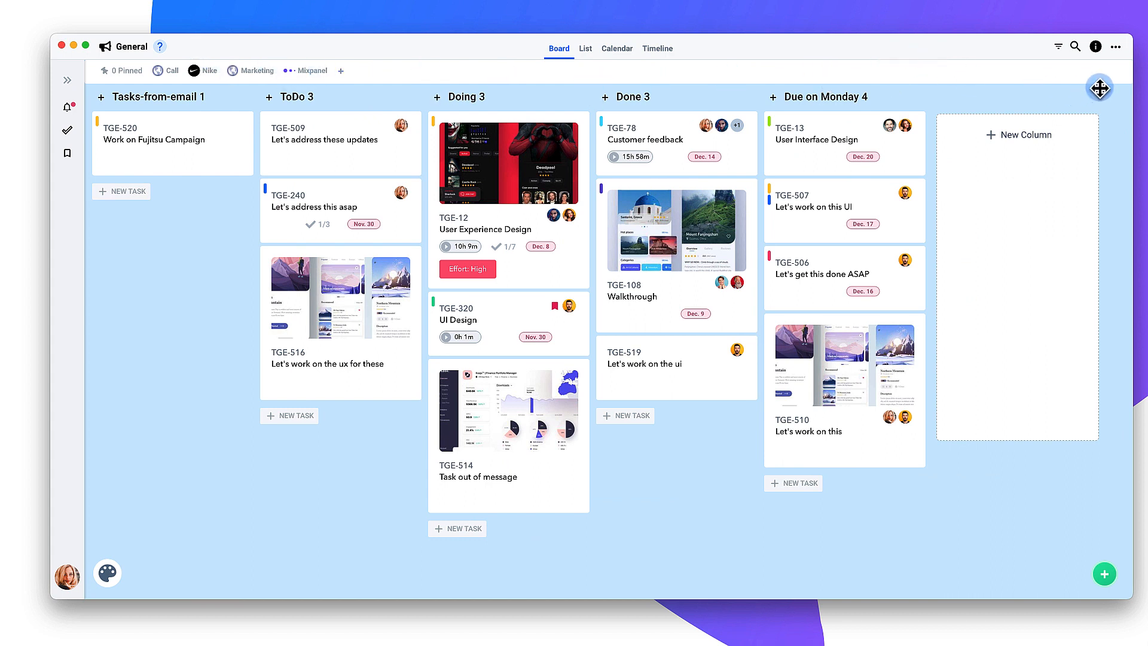
left_click(1116, 46)
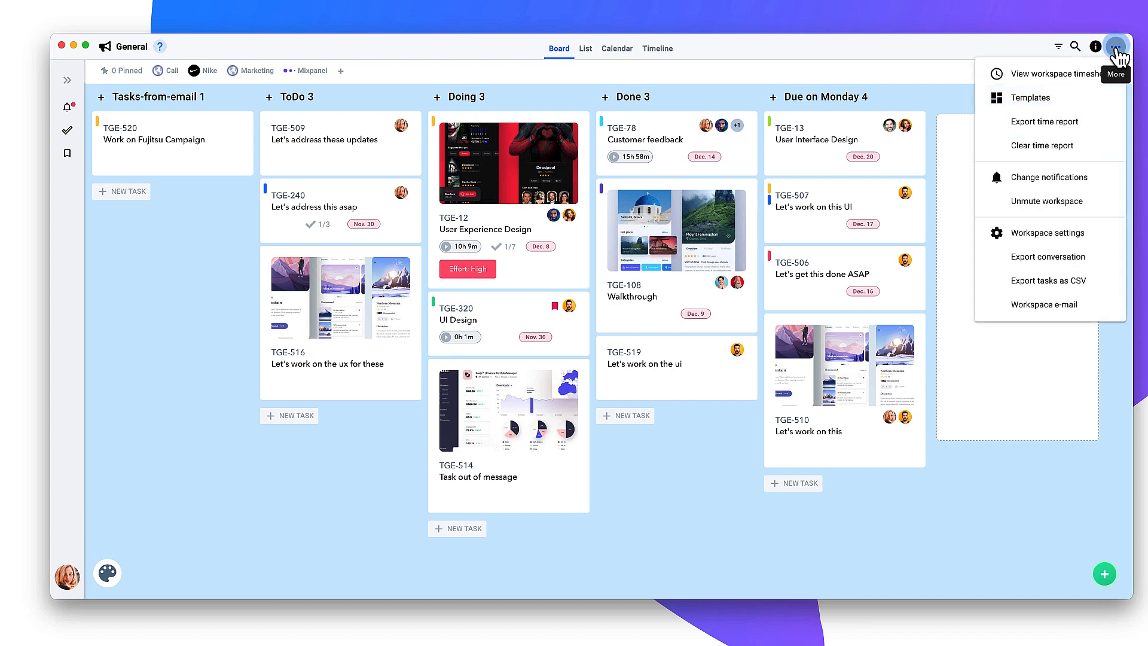
left_click(1096, 81)
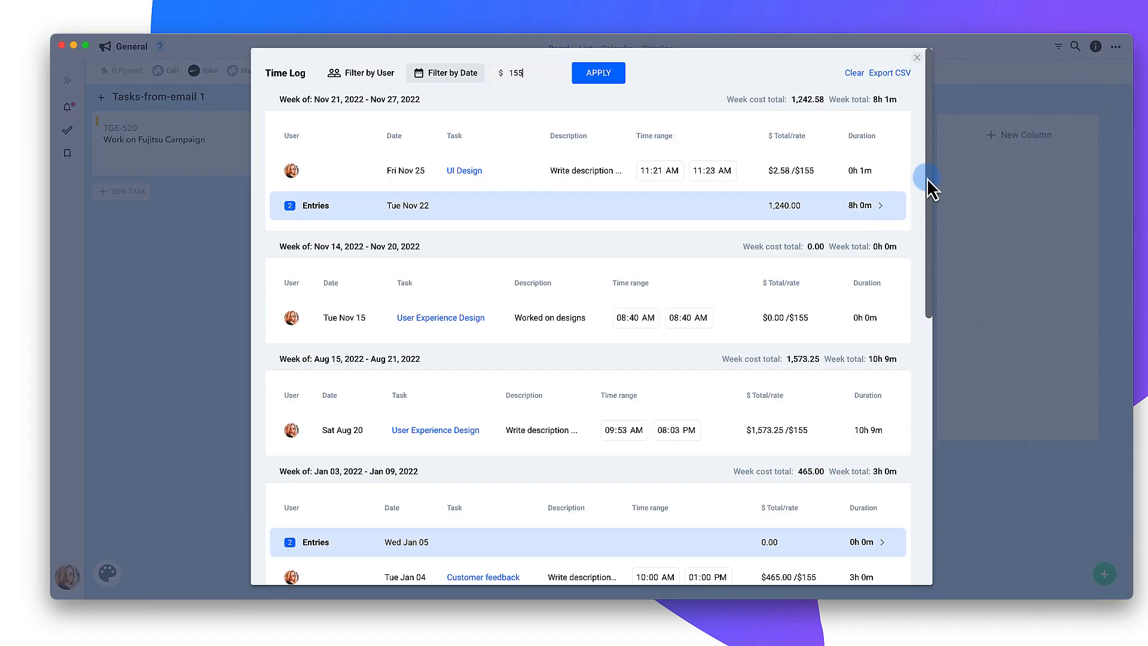
mouse_move(934, 182)
left_mouse_down()
mouse_move(941, 443)
mouse_move(933, 178)
left_mouse_up()
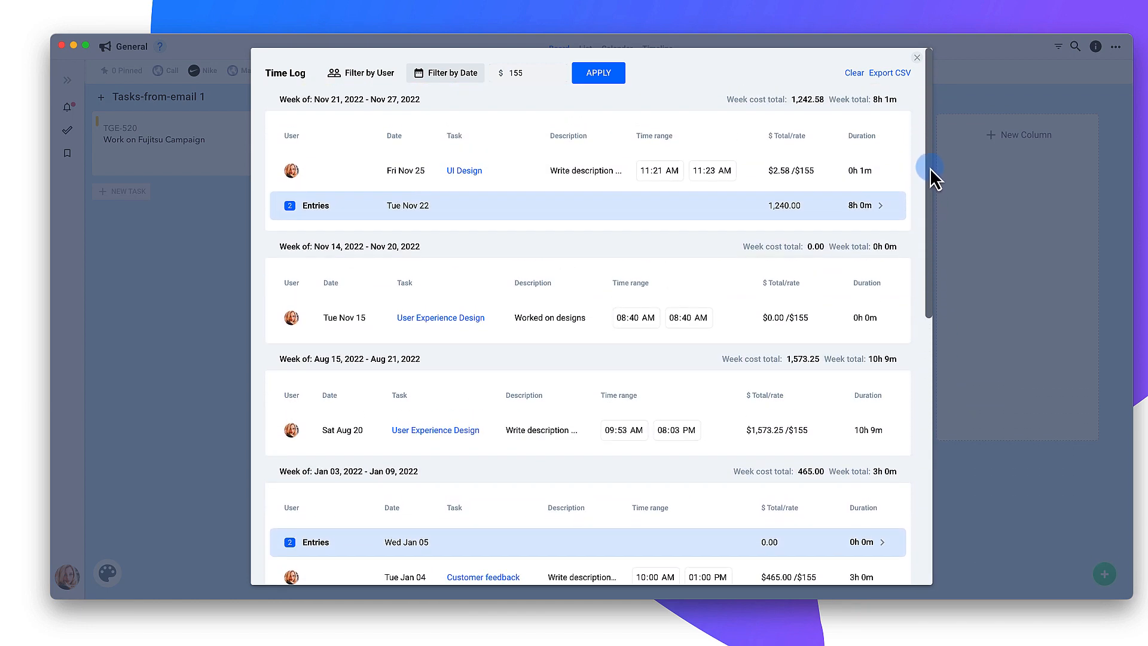
Try to export the workspace time log as a CSV file, and close the timesheet.
left_click(888, 73)
left_click(638, 346)
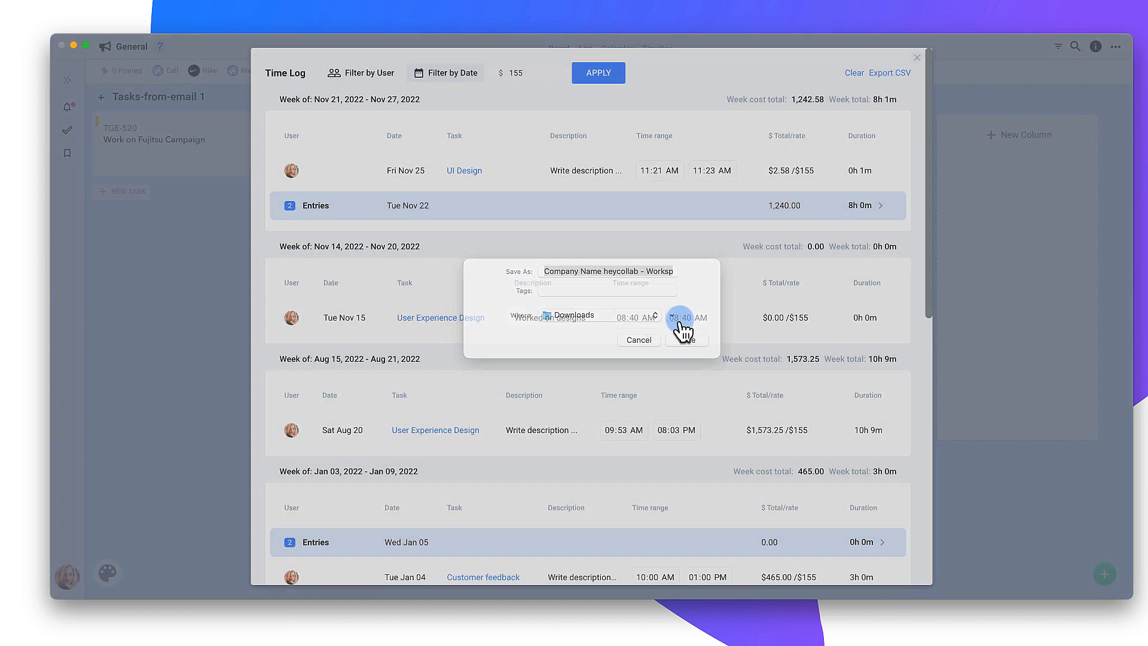
left_click(915, 60)
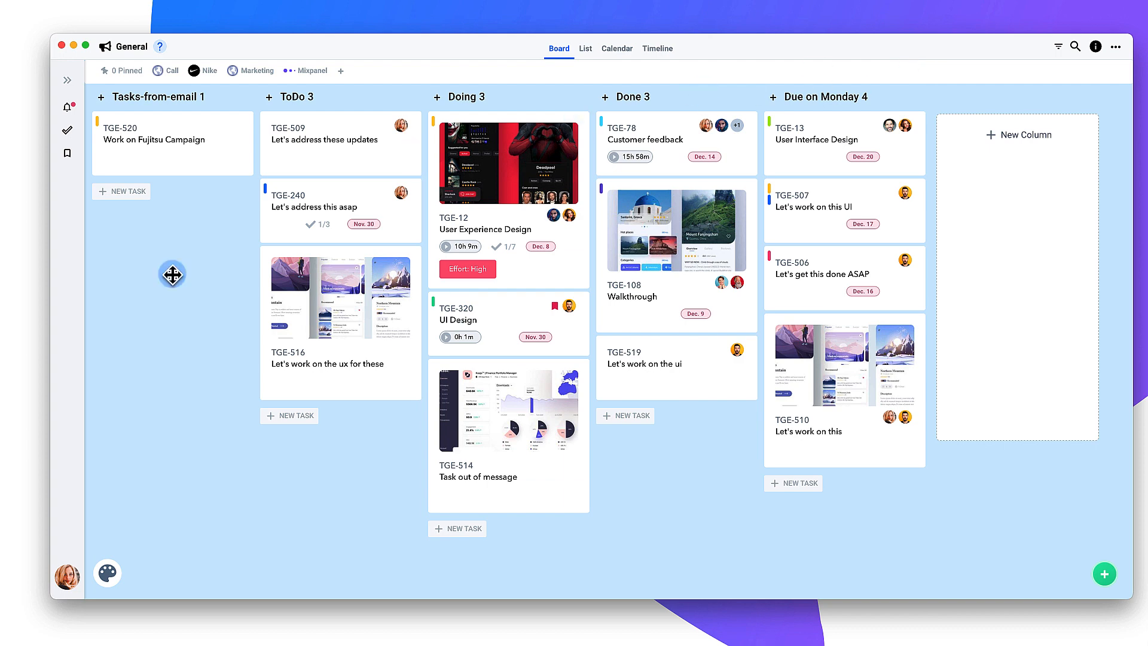
Expand the sidebar and examine the team-wide timesheet, including the grouped Wed Jan 05 entries, and close it.
left_click(67, 80)
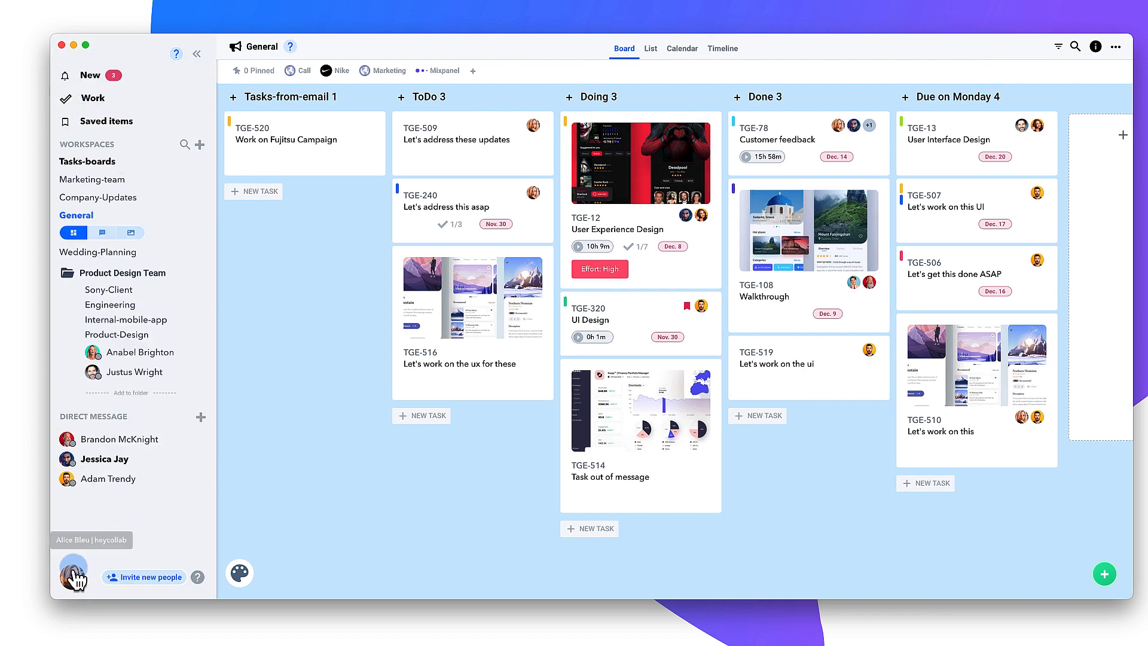
left_click(71, 575)
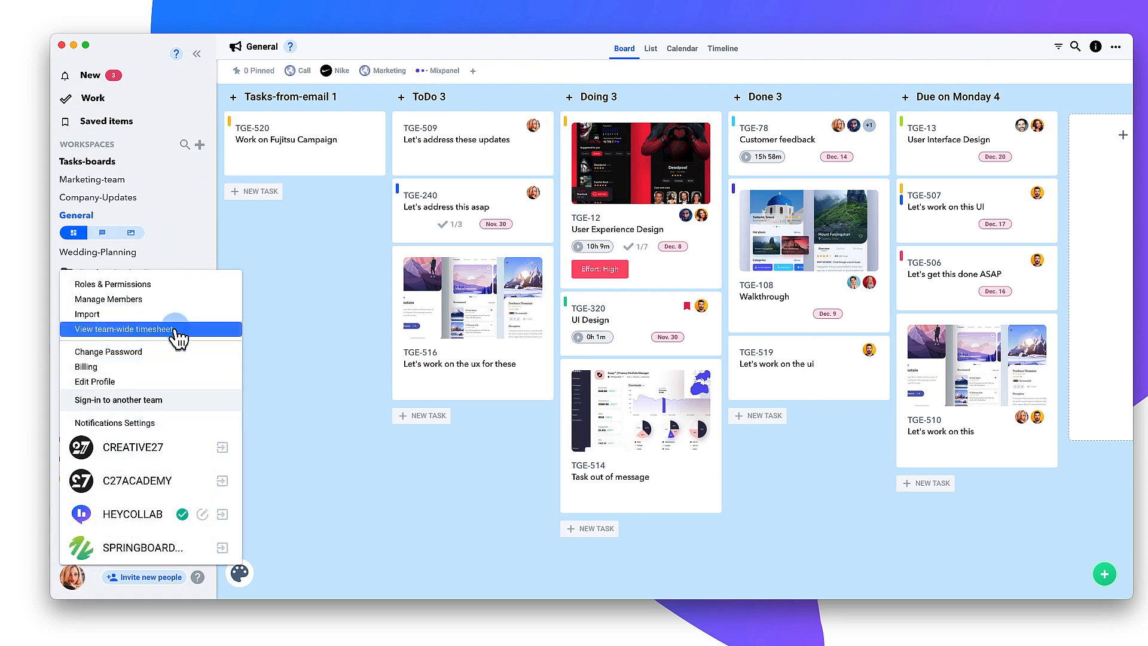
left_click(178, 335)
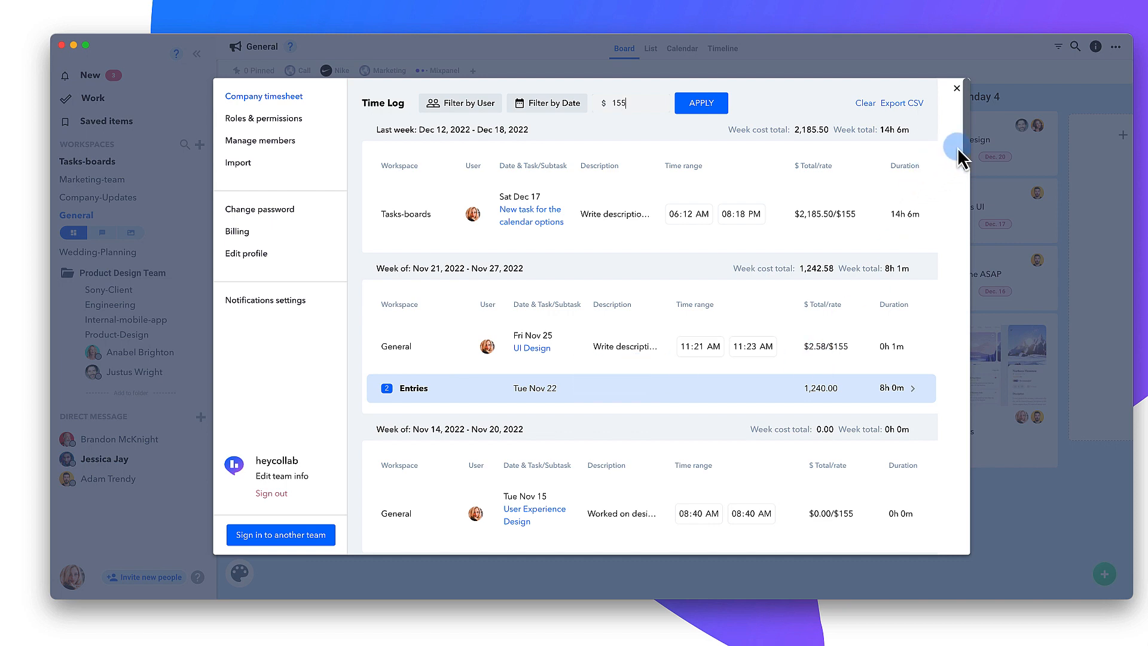
left_click_drag(956, 147, 962, 299)
left_click(895, 241)
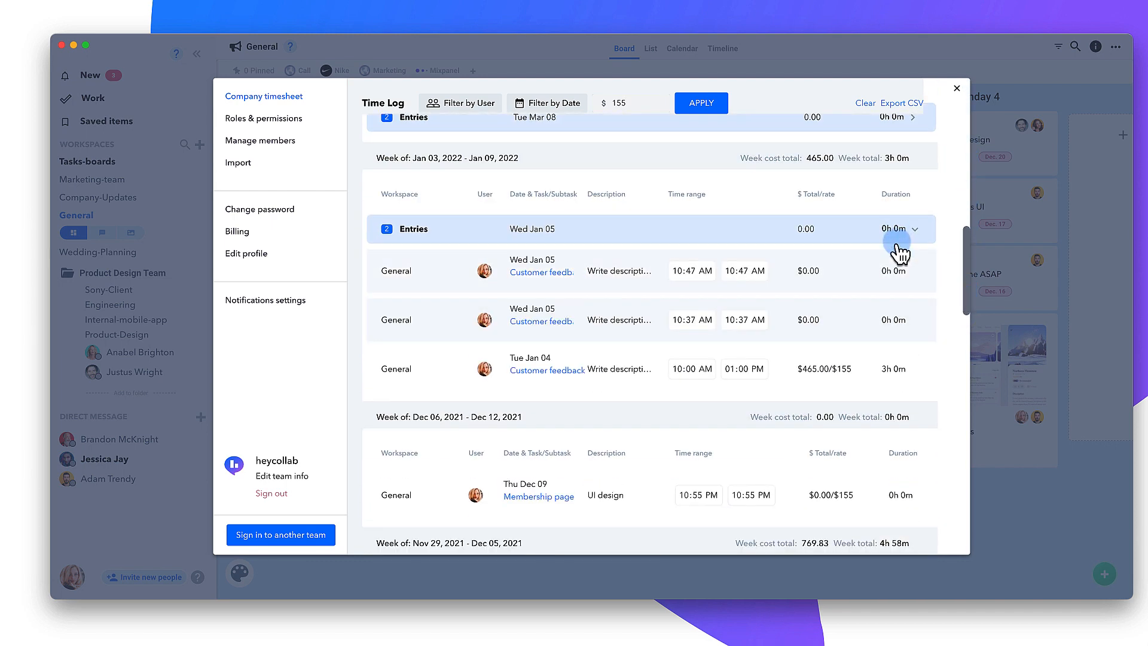
left_click(957, 89)
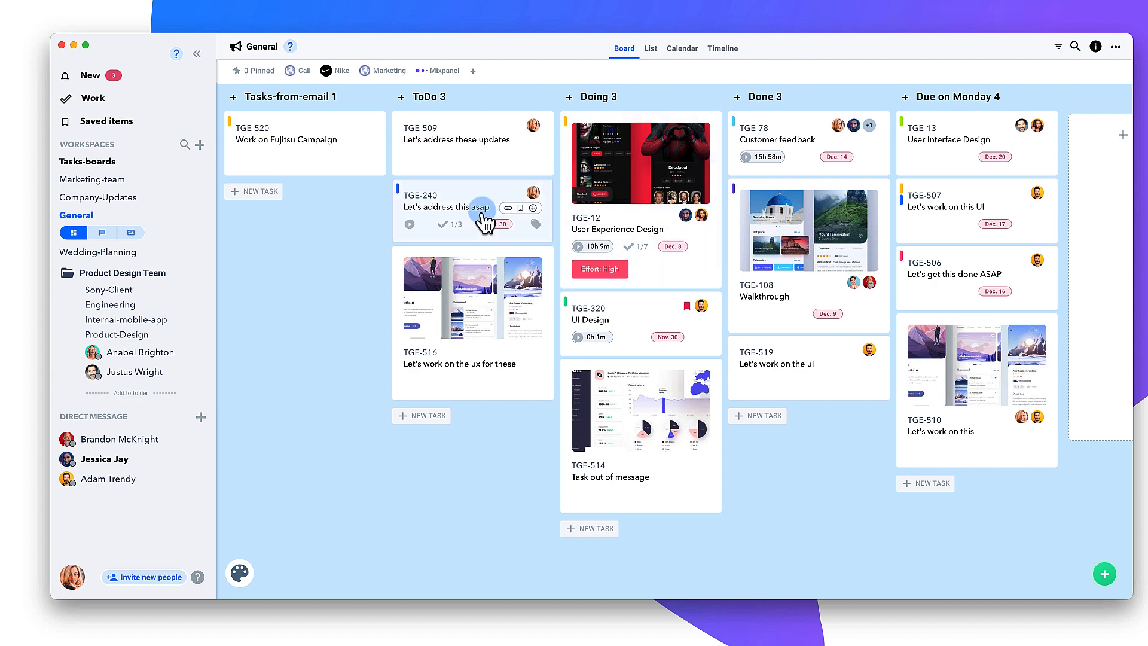
Collapse the sidebar and manually add a time session of 2022-12-21, 09:00 AM to 05:00 PM, to the Walkthrough task in Done.
left_click(197, 54)
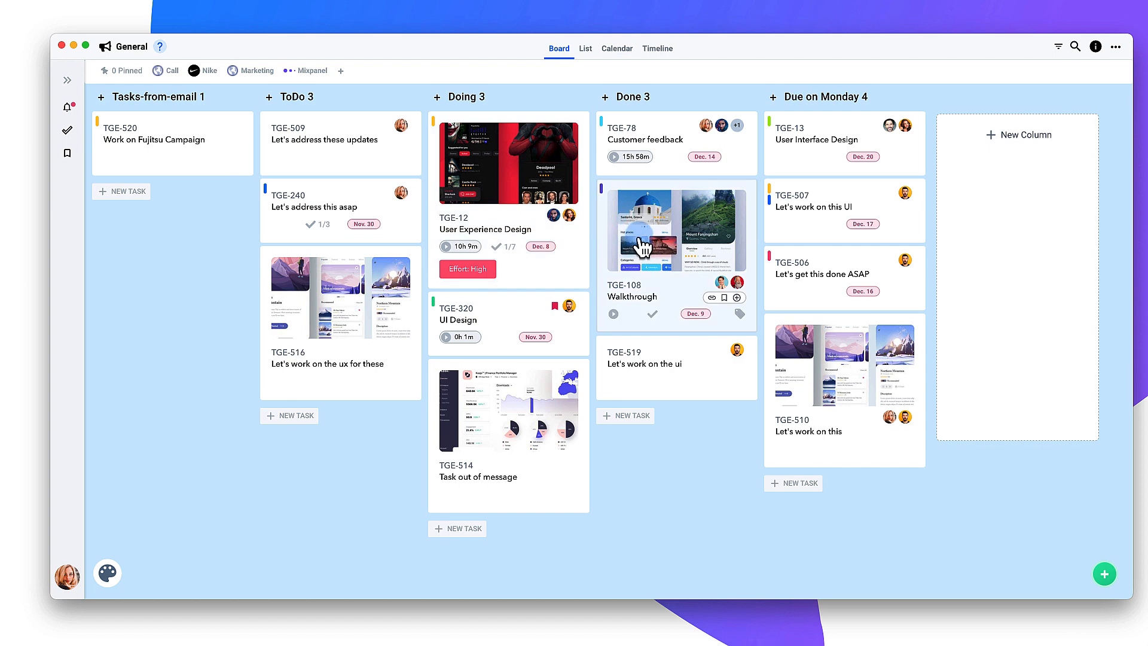
right_click(656, 298)
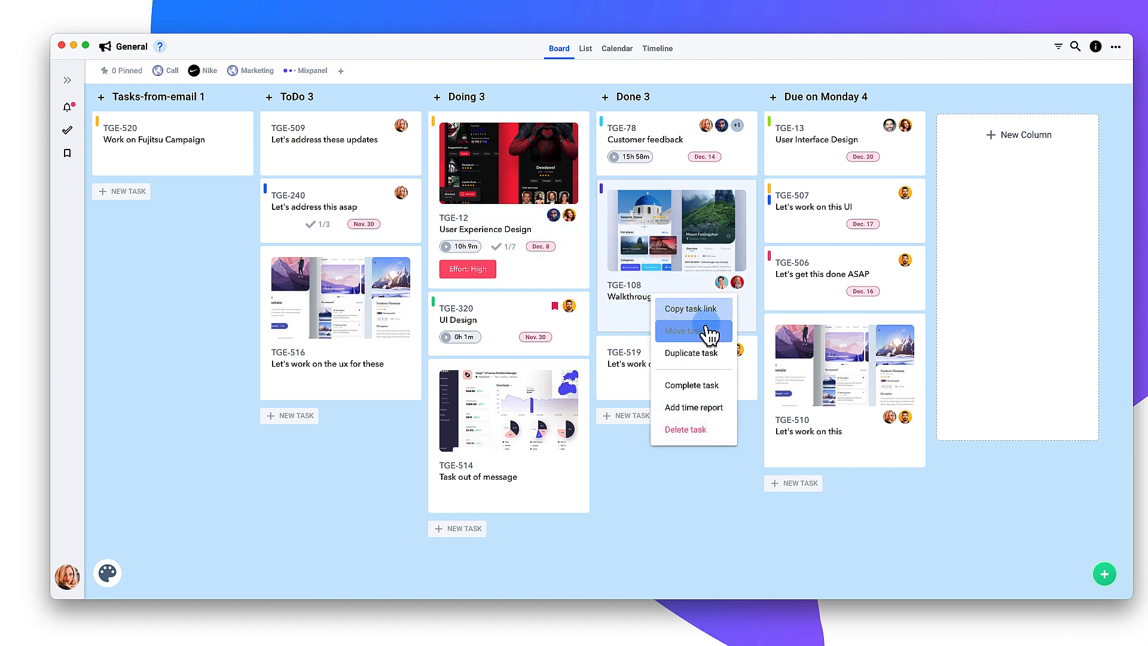
left_click(702, 412)
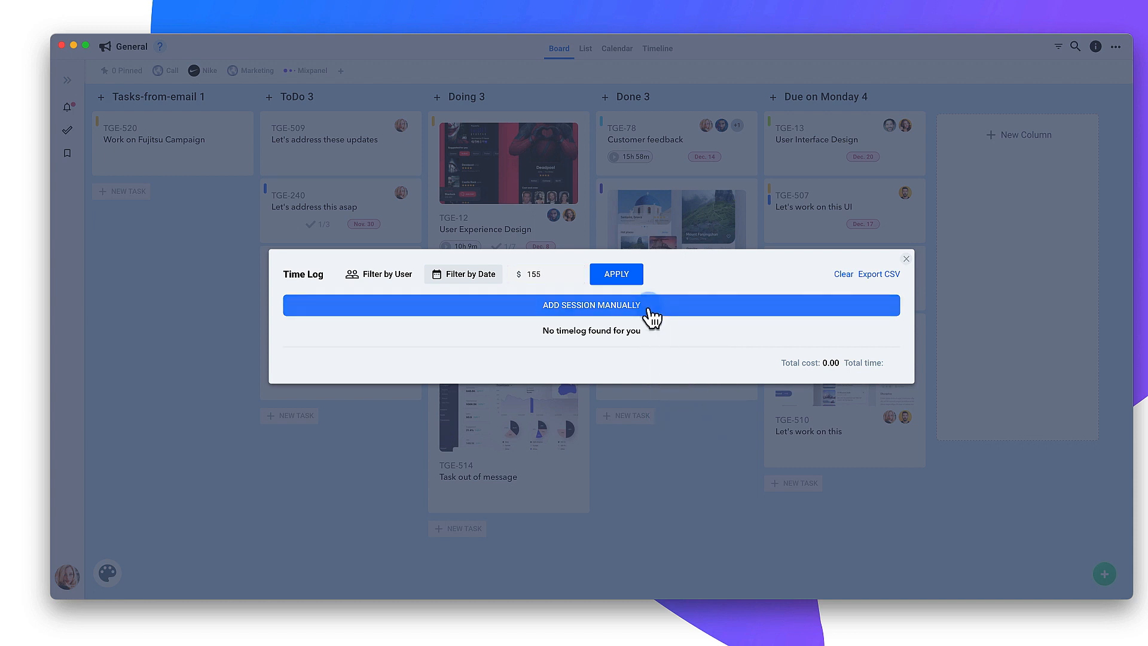
left_click(651, 311)
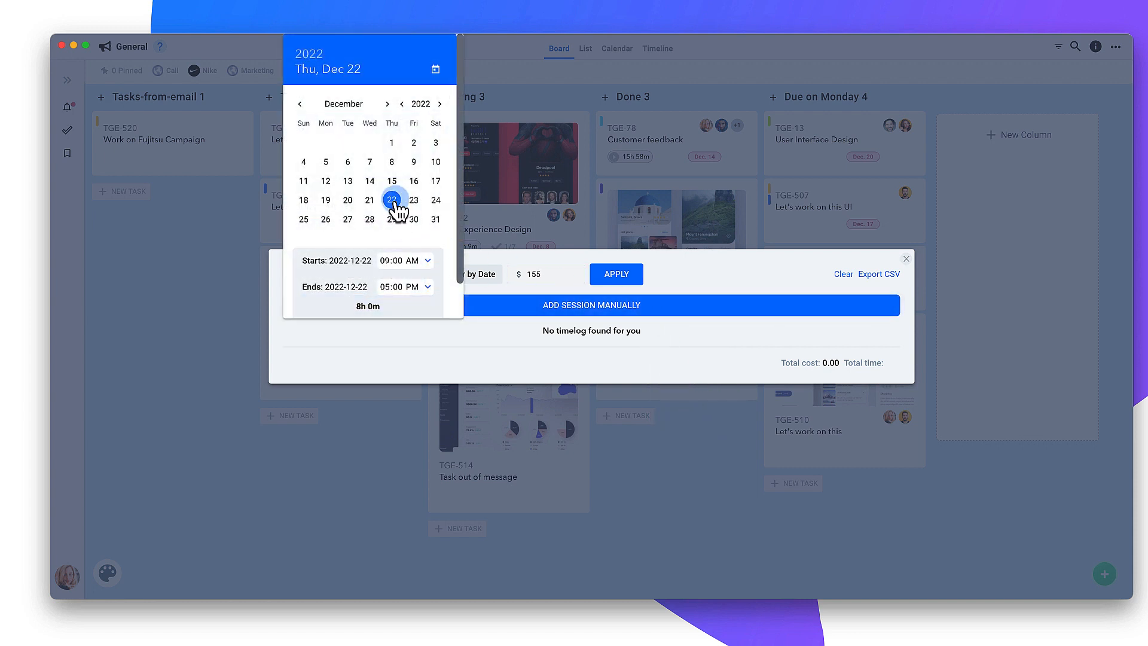
left_click(369, 201)
scroll(418, 249, "down", 1)
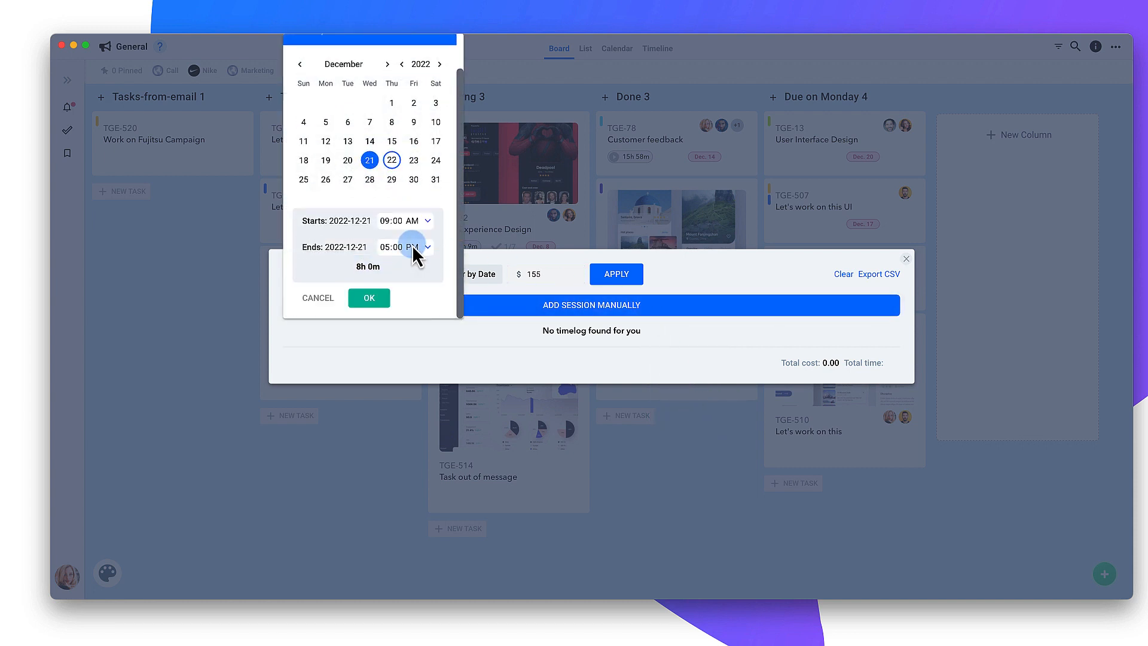
left_click(372, 297)
Add the description "Worked on designs" to the Walkthrough time session.
left_click(538, 358)
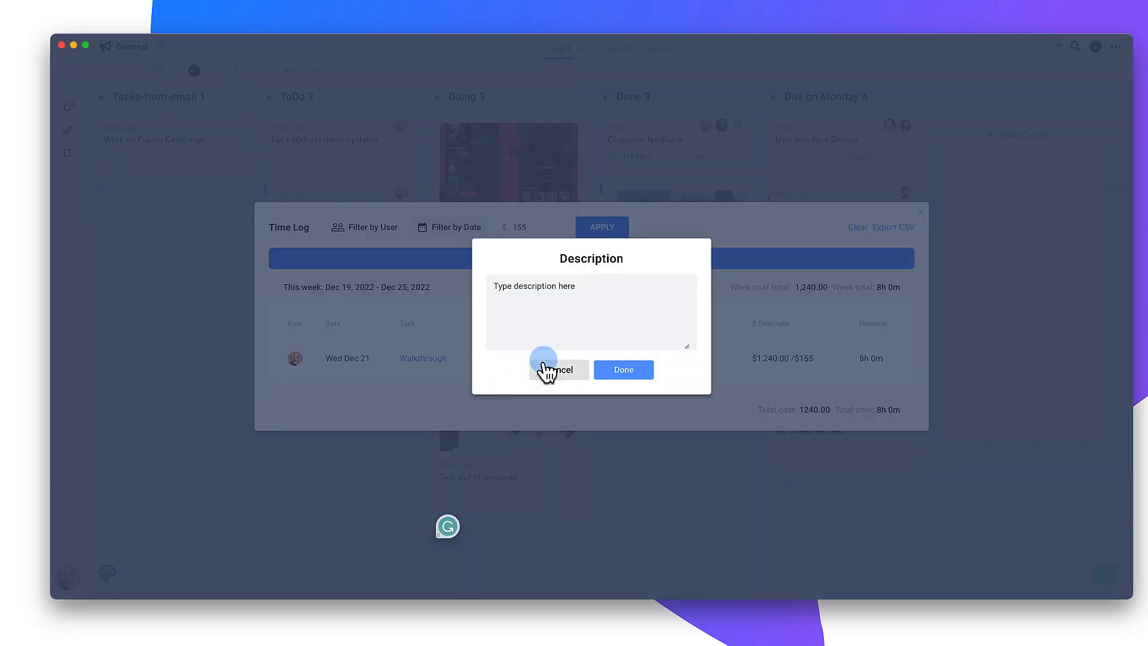
type("Worked on designs")
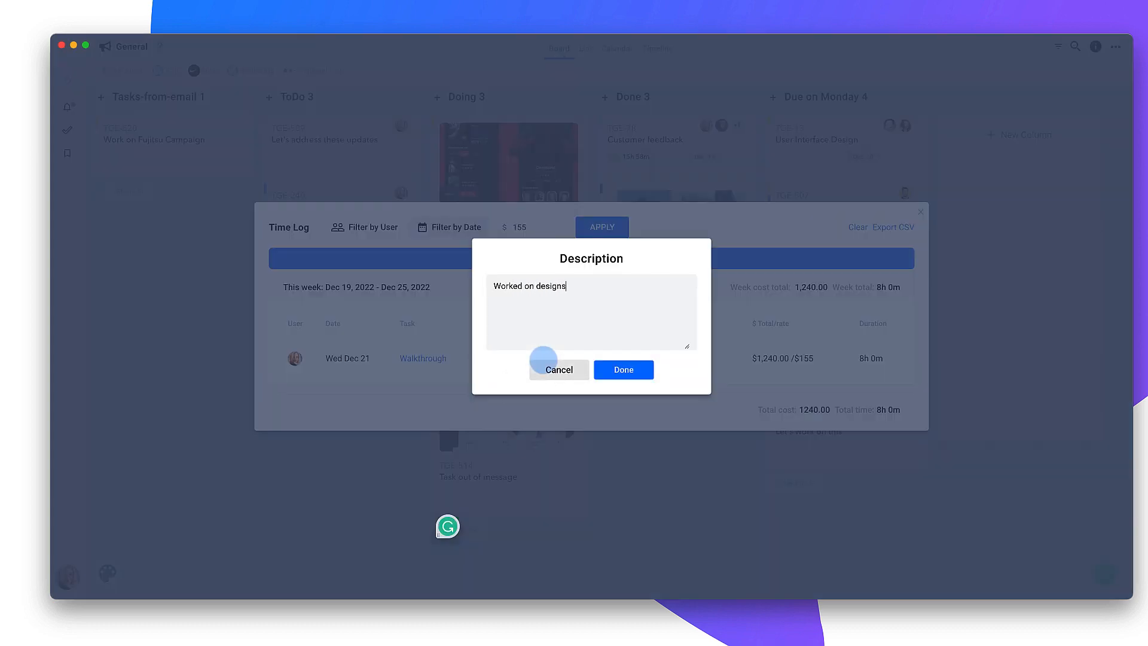
left_click(615, 372)
Set the hourly rate in the Walkthrough time log to $250, apply it, review the week's cost total and close the log.
left_click(543, 229)
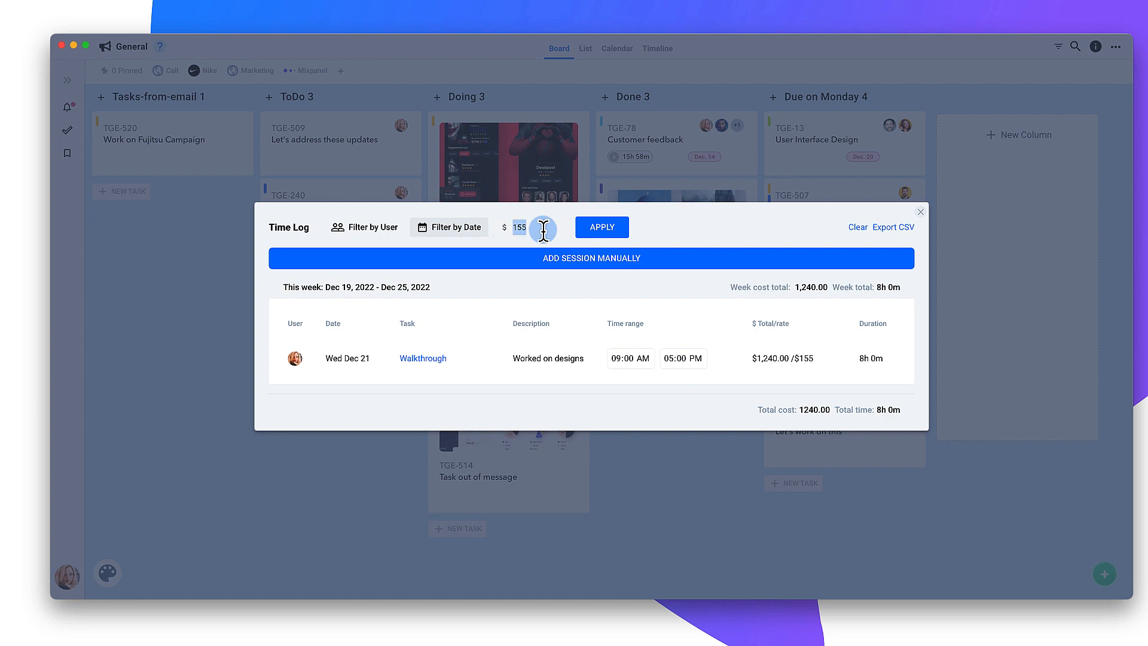
left_click(602, 227)
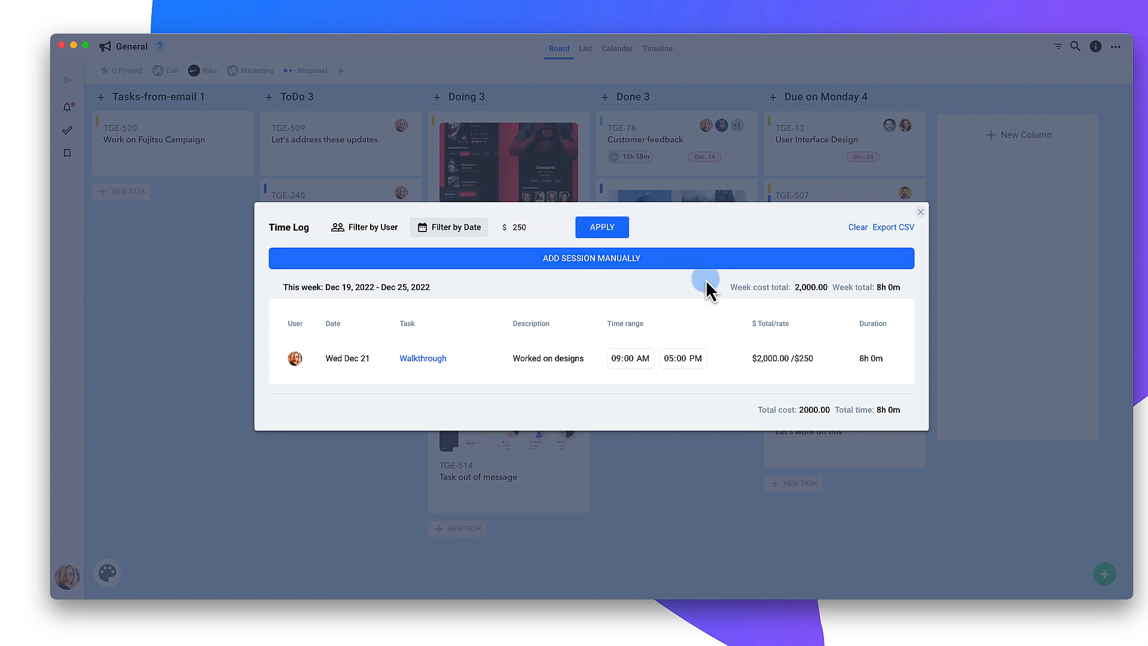
left_click_drag(794, 287, 827, 287)
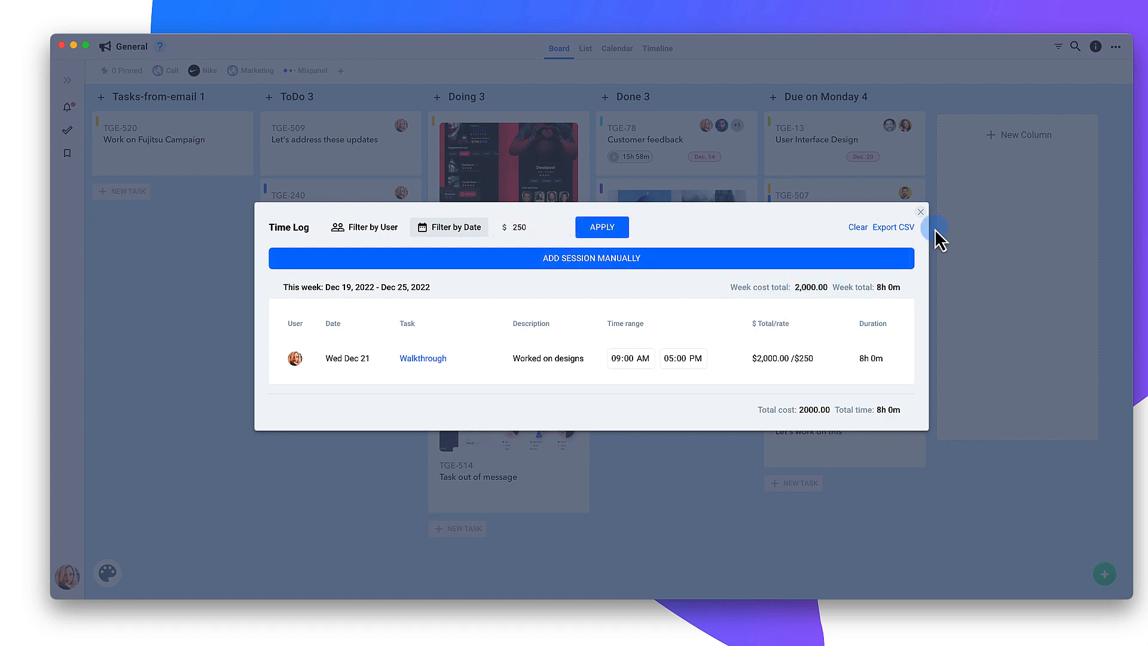
left_click(920, 211)
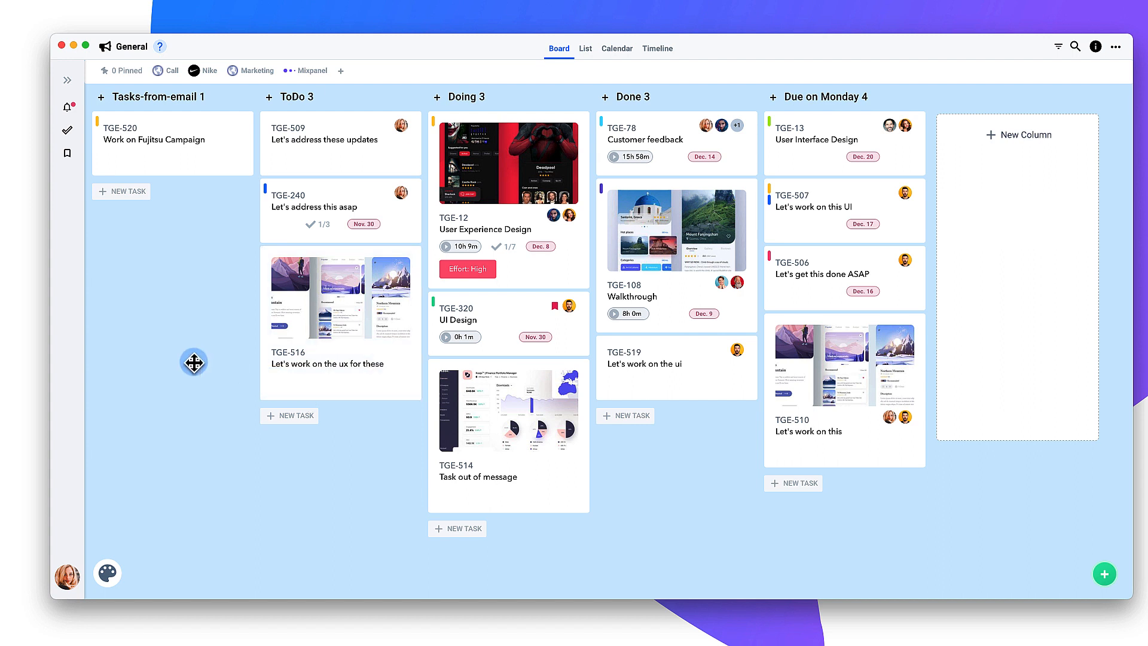
Move the Tasks-from-email column to the end of the General board, after Due on Monday.
mouse_move(167, 98)
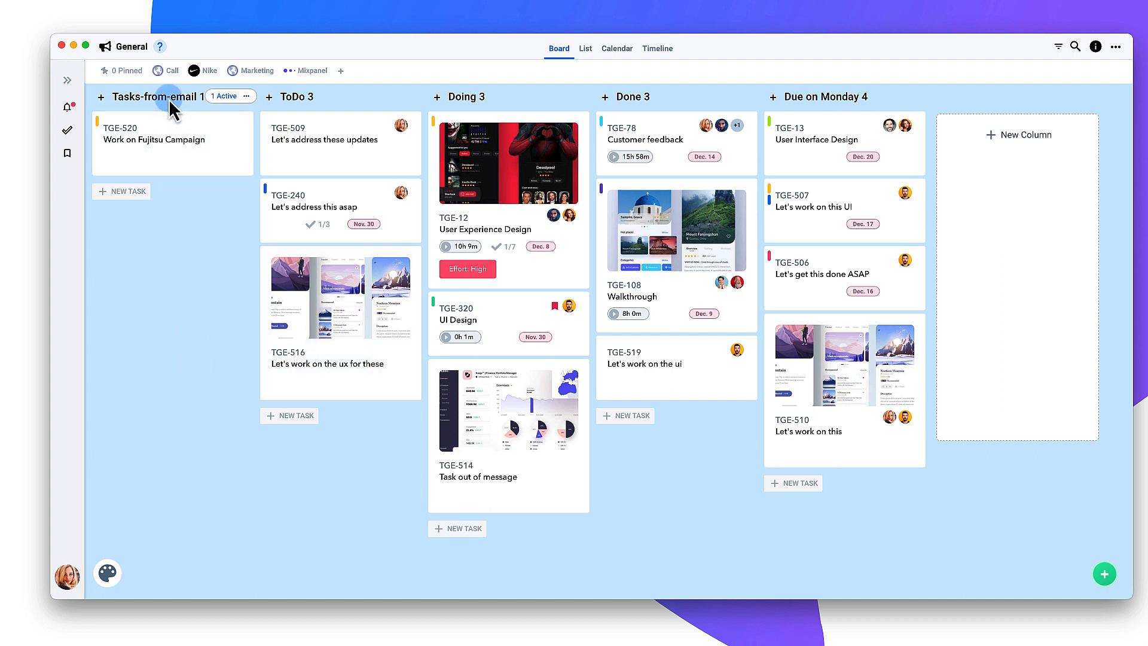
left_click_drag(169, 99, 845, 99)
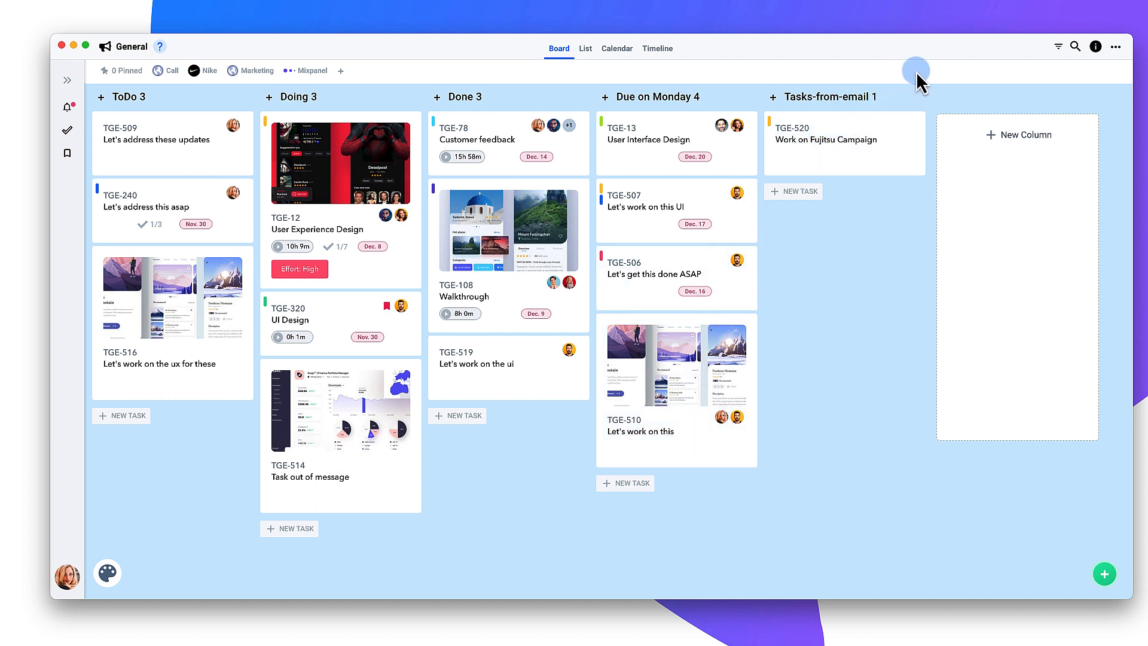
Save the General board as a template named "My First Template".
left_click(1116, 47)
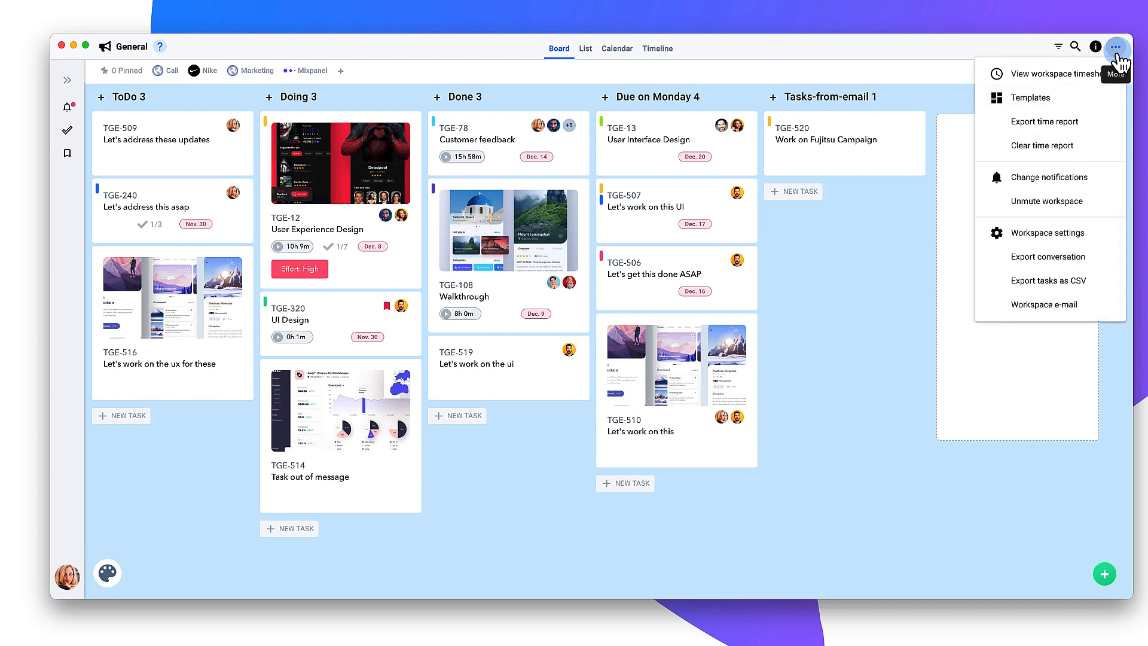
left_click(1066, 98)
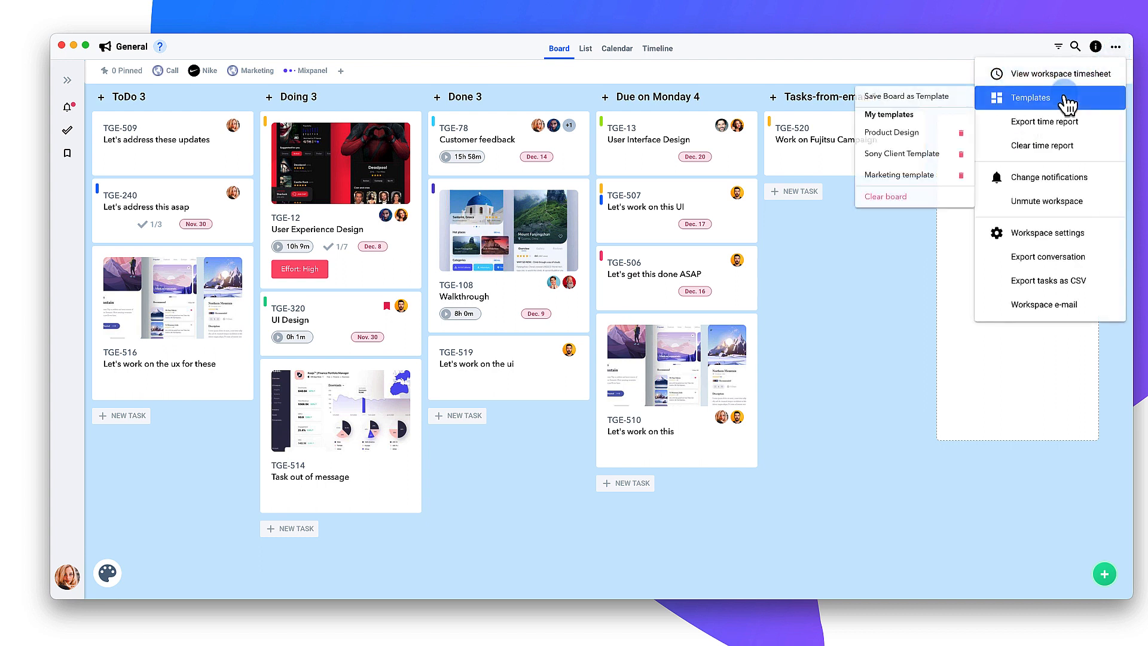
left_click(944, 97)
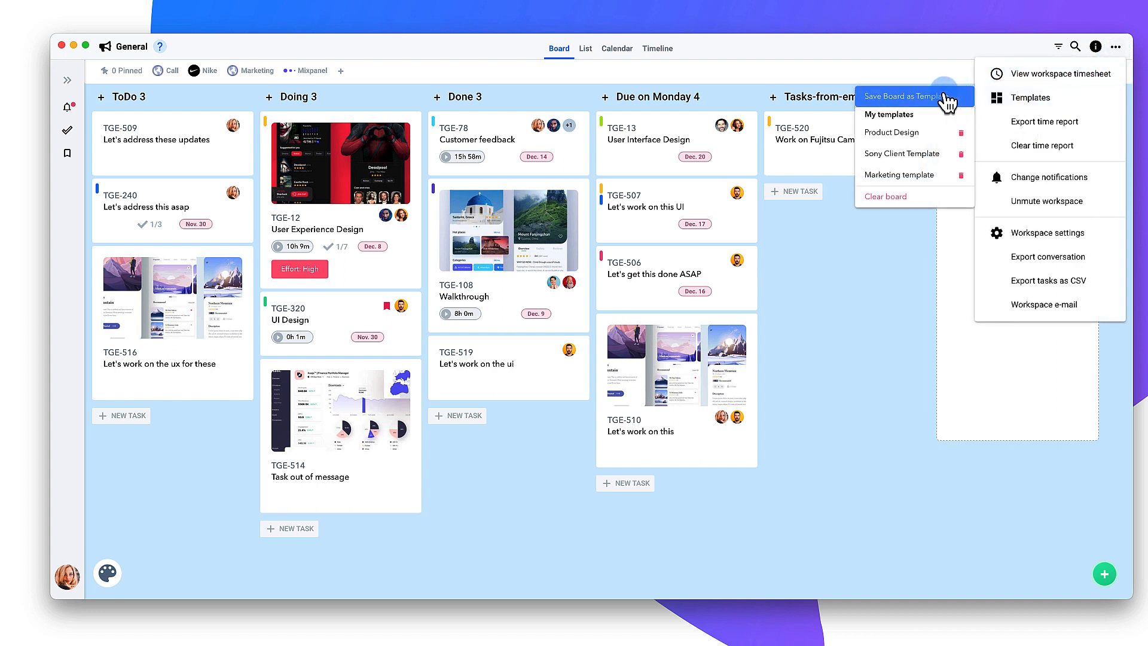
type("My First Template")
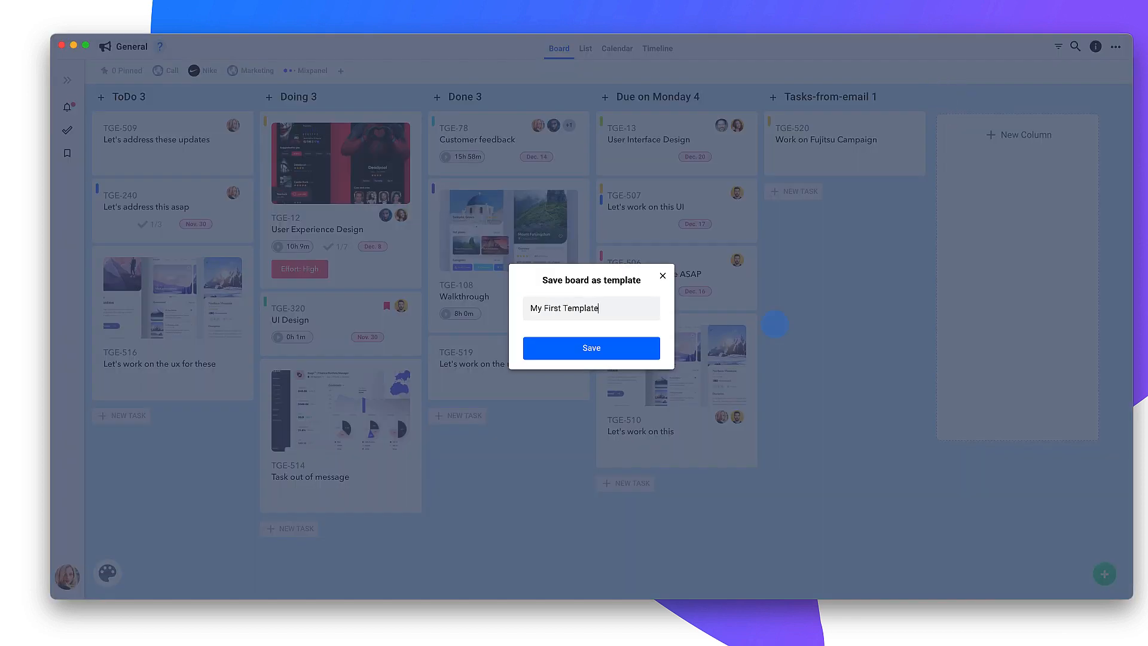
left_click(775, 324)
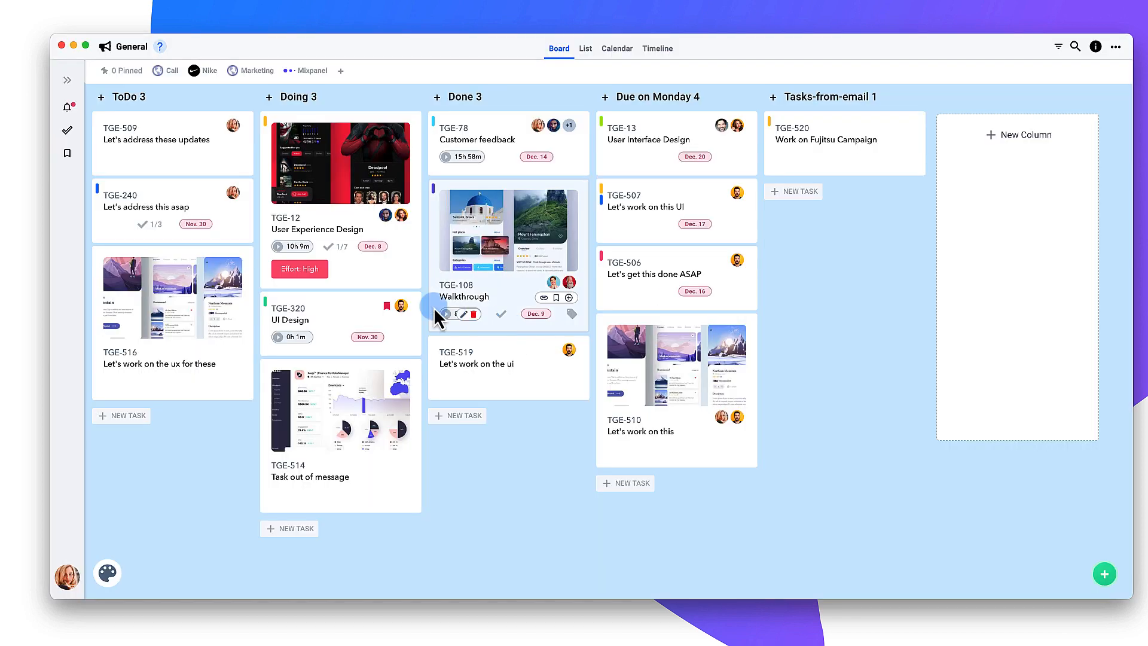
Expand the sidebar, open the Internal-mobile-app workspace and apply My First Template to its board.
left_click(73, 90)
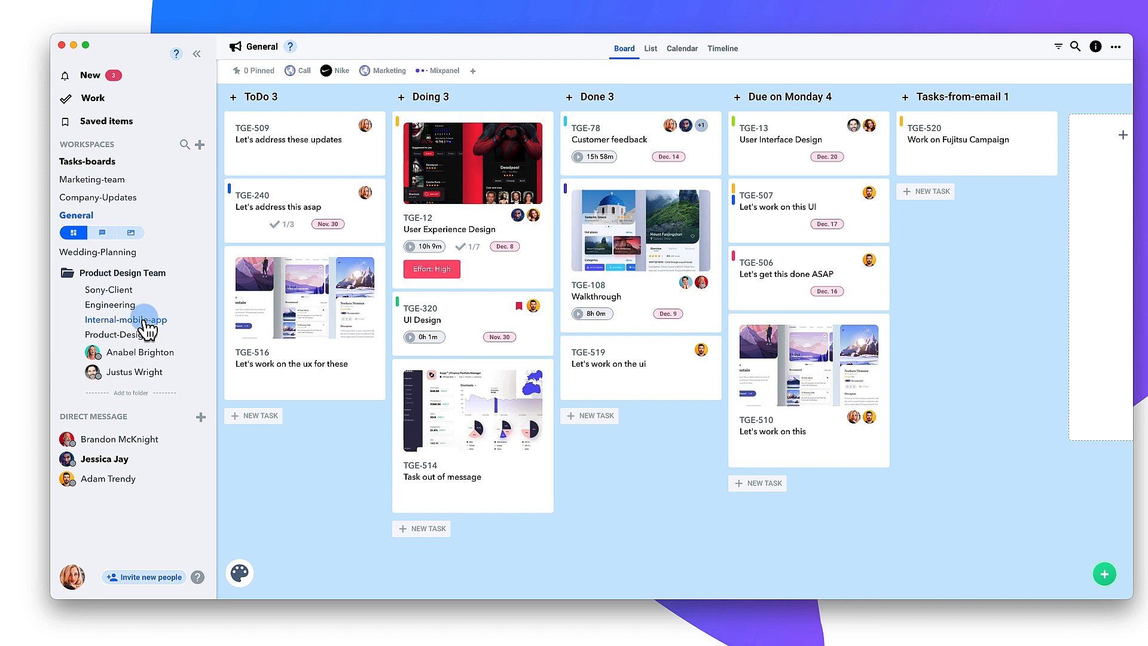
left_click(151, 323)
left_click(1116, 48)
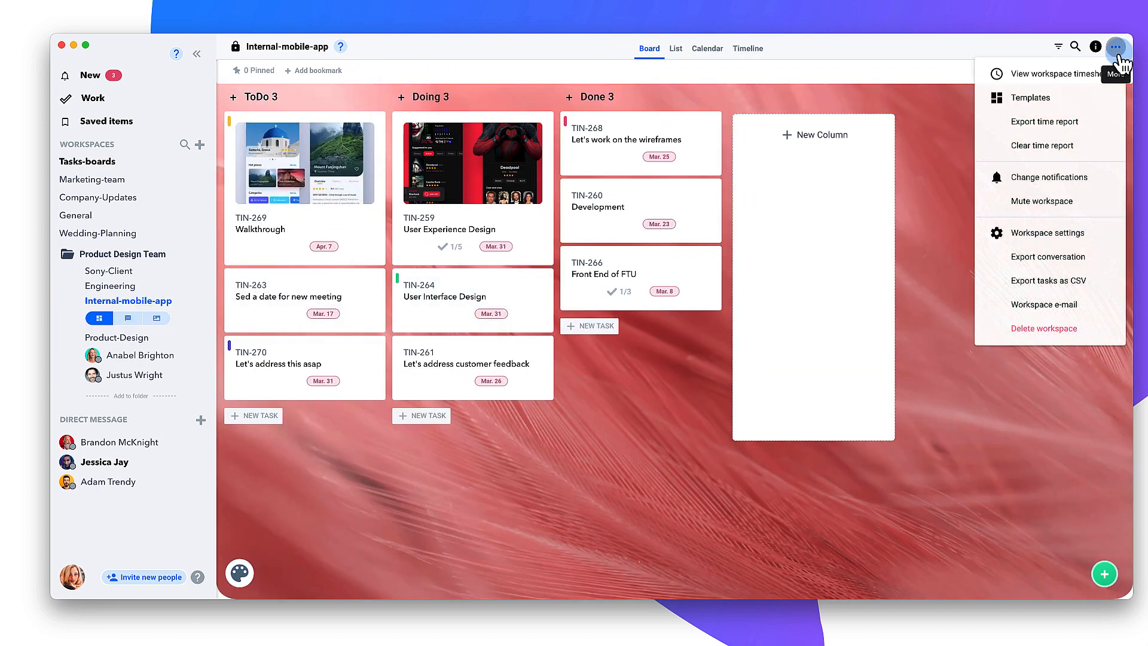
mouse_move(1010, 100)
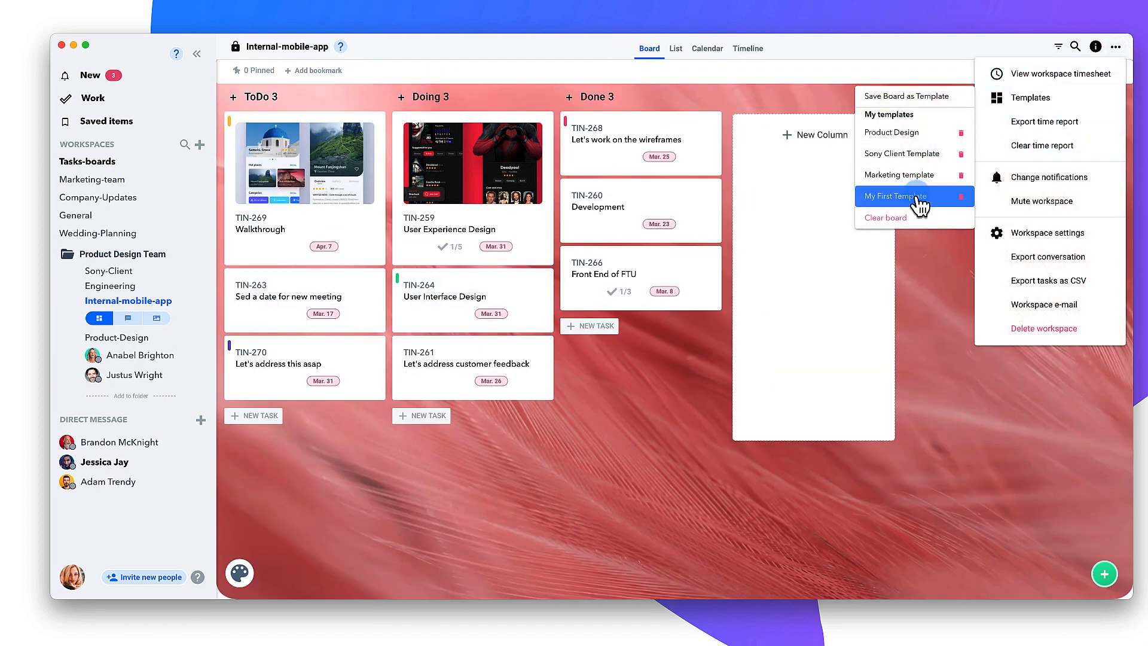
left_click(880, 192)
left_click(616, 354)
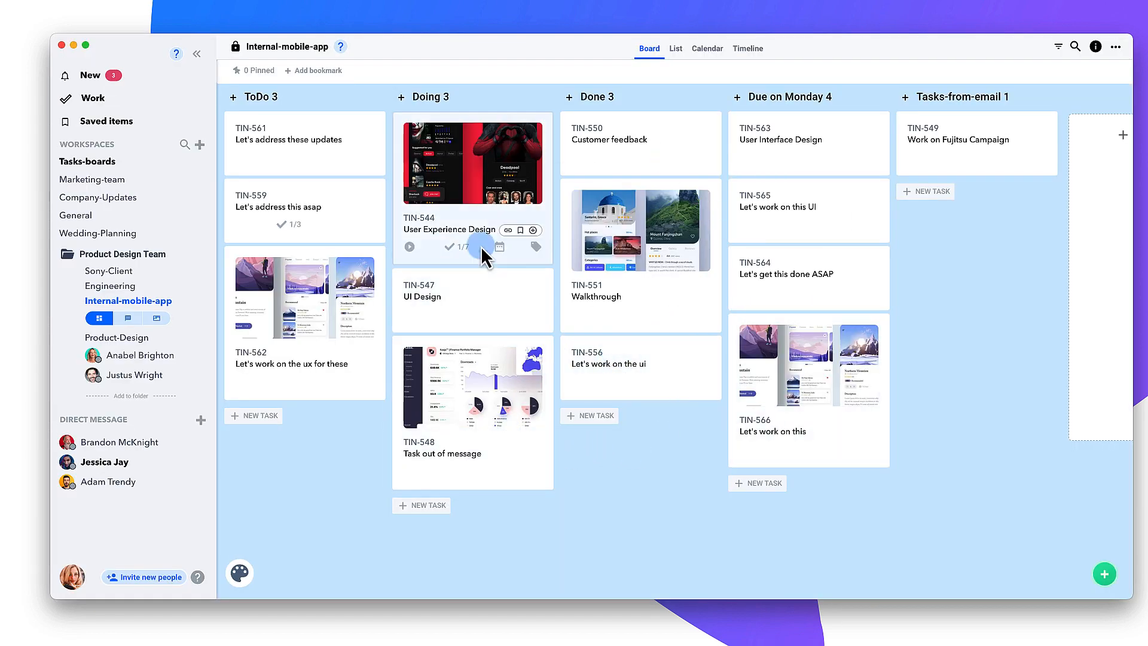
Duplicate the Doing column to the preselected workspace under the same name, including its tasks, subtasks and attachments.
left_click(540, 95)
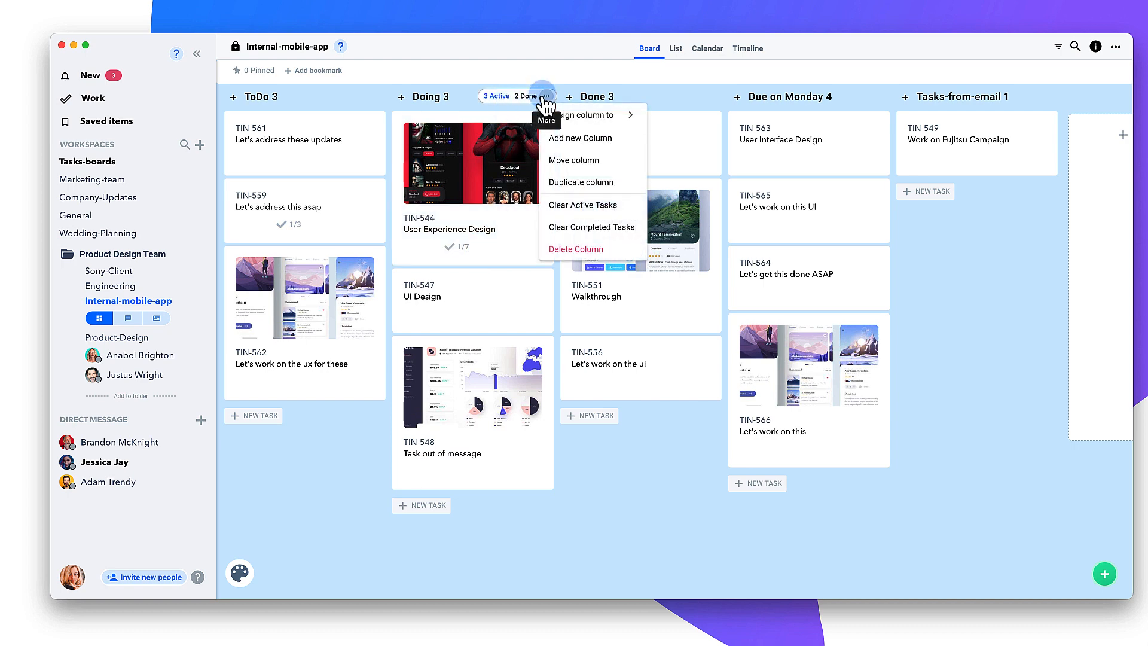
left_click(613, 193)
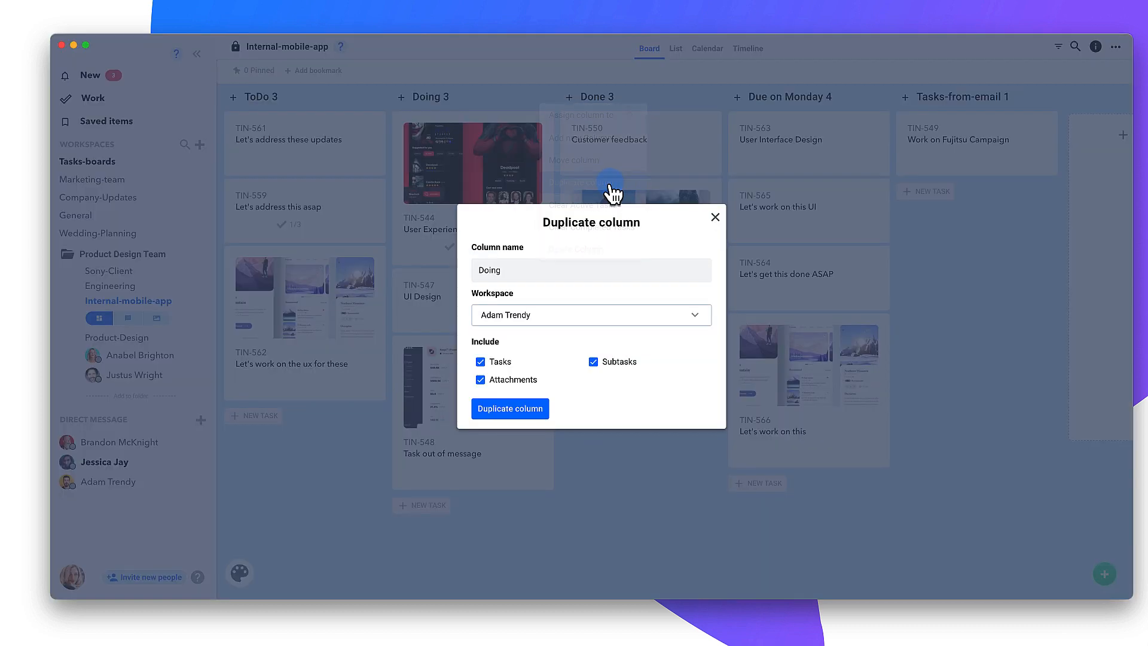
left_click(679, 317)
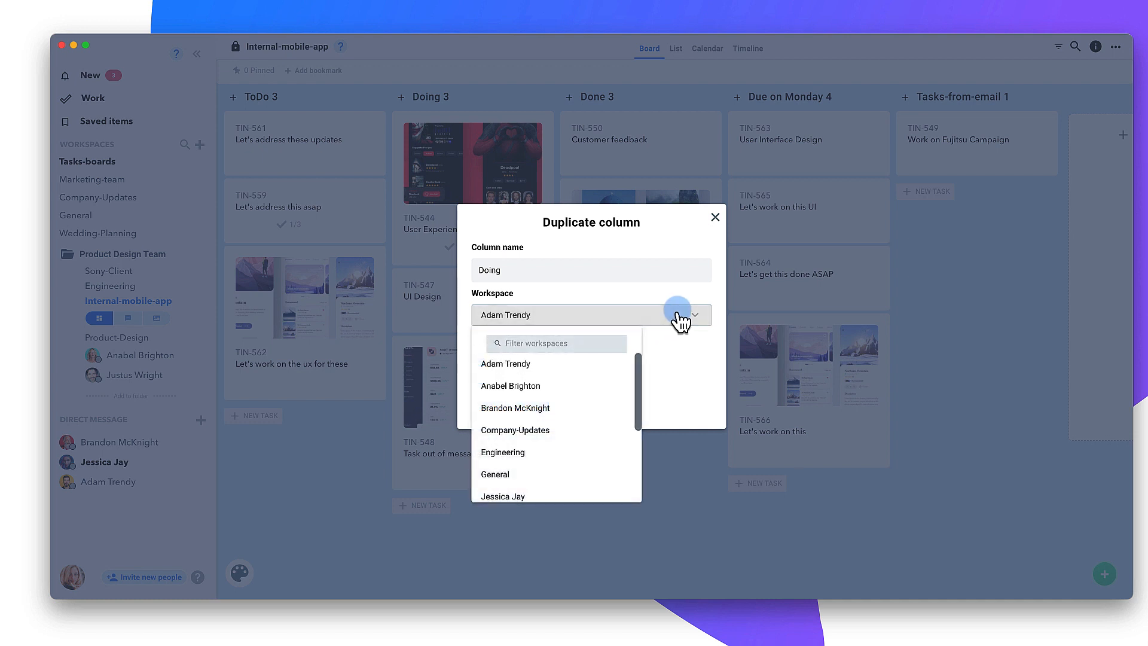
left_click(679, 317)
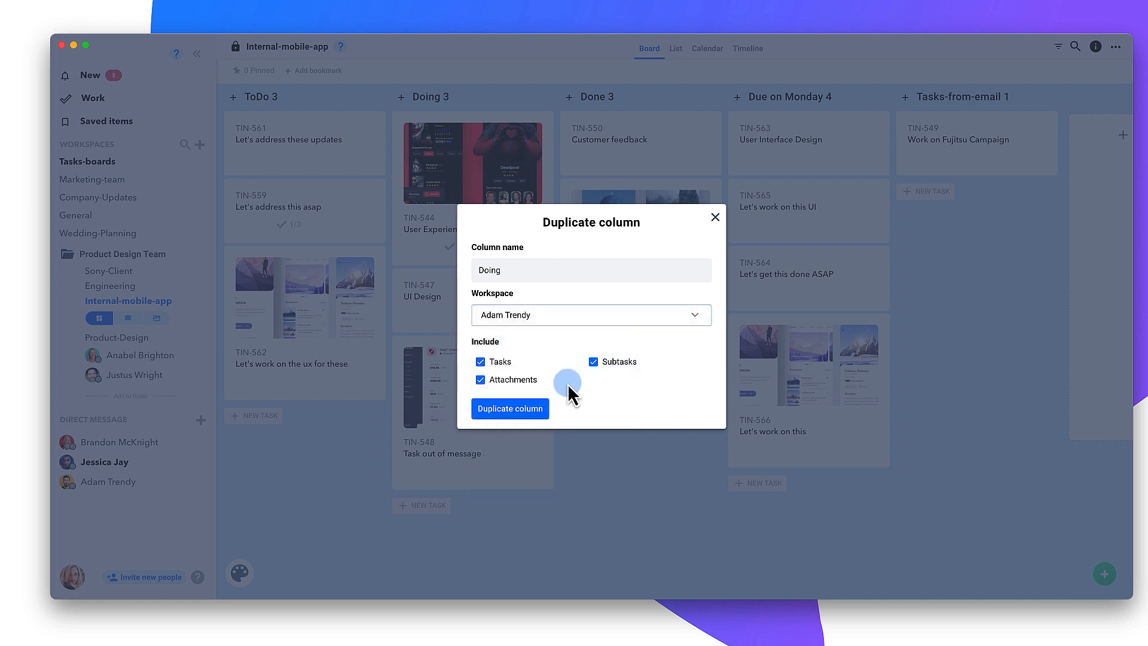
left_click(534, 412)
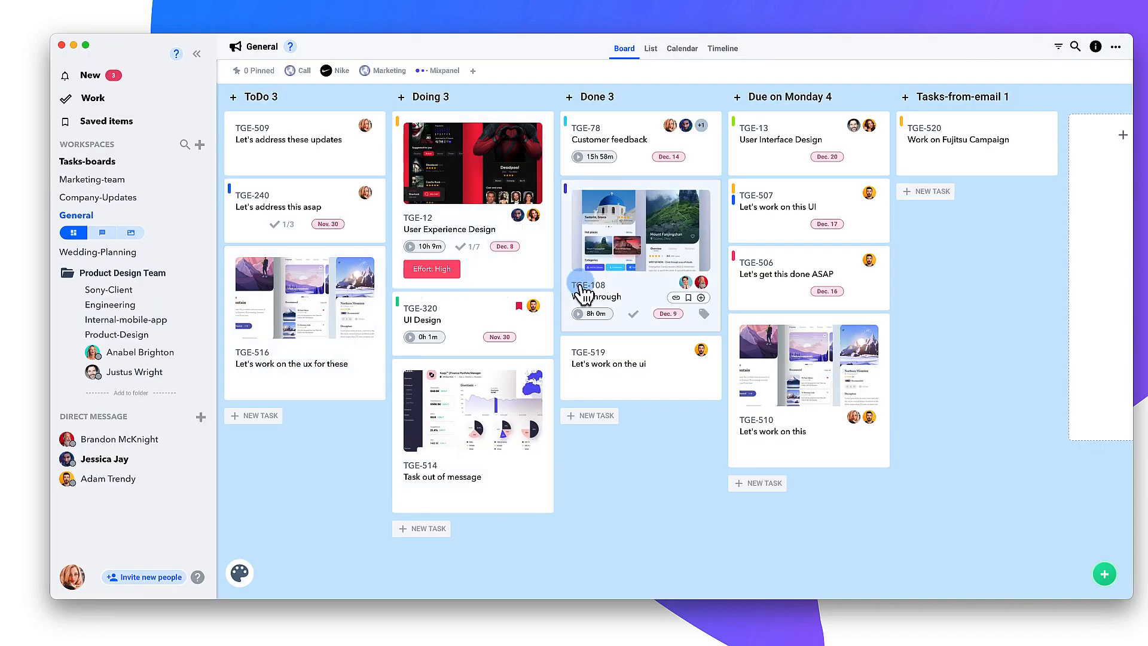
View the duplication options for the General board's Walkthrough task and close them without duplicating.
right_click(598, 294)
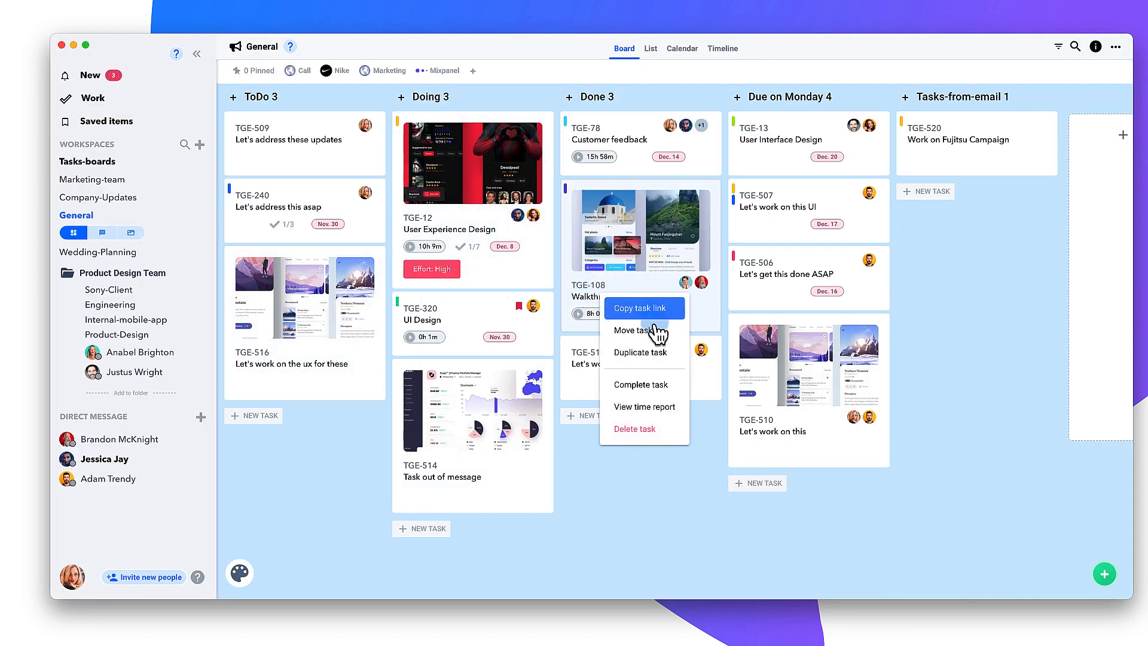
left_click(662, 352)
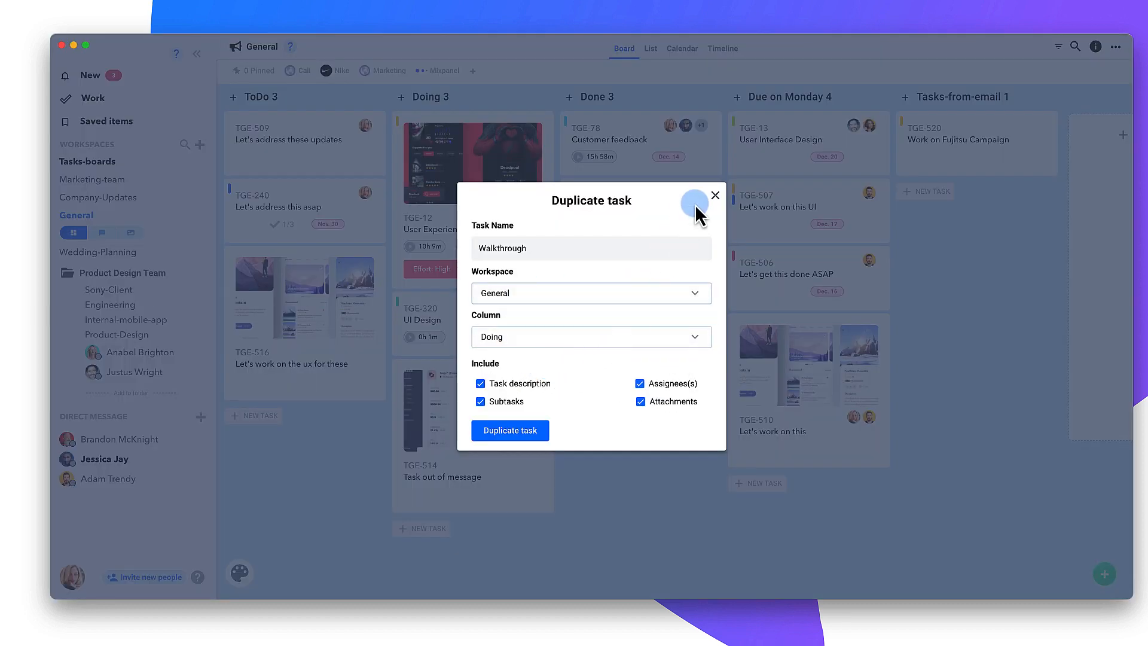
left_click(715, 197)
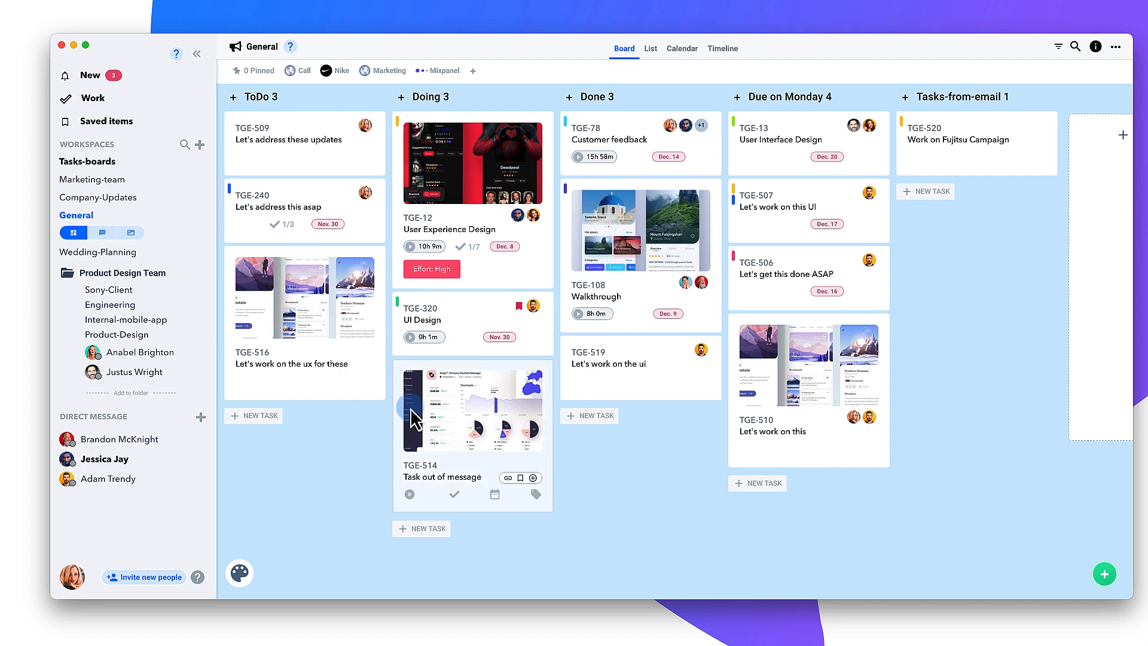
Post "Let's work on these tasks please." in the General chat with tasks GE-185, GE-12, GE-78, GE-309, GE-243 and GE-509 attached.
left_click(102, 233)
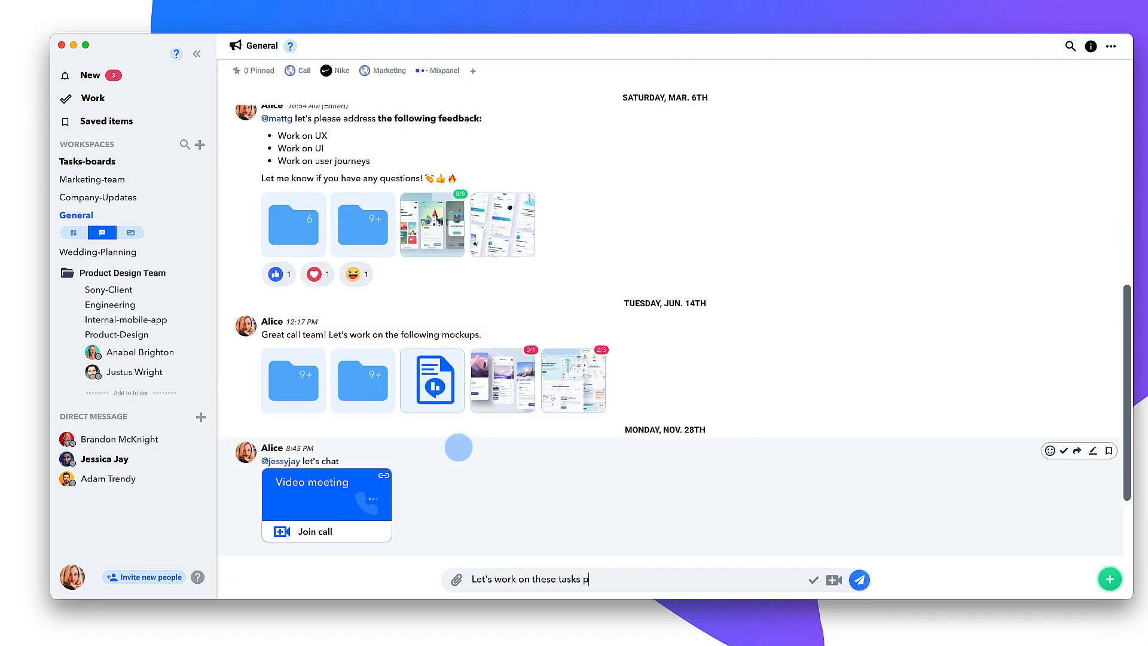
left_click(813, 579)
left_click(693, 96)
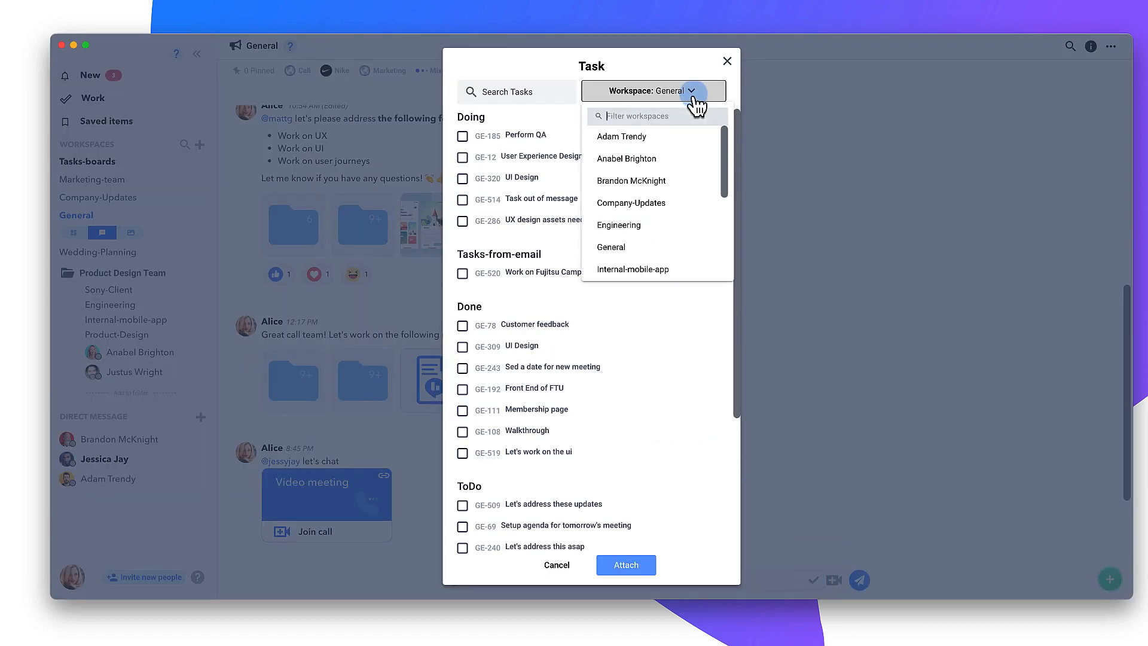
left_click(693, 97)
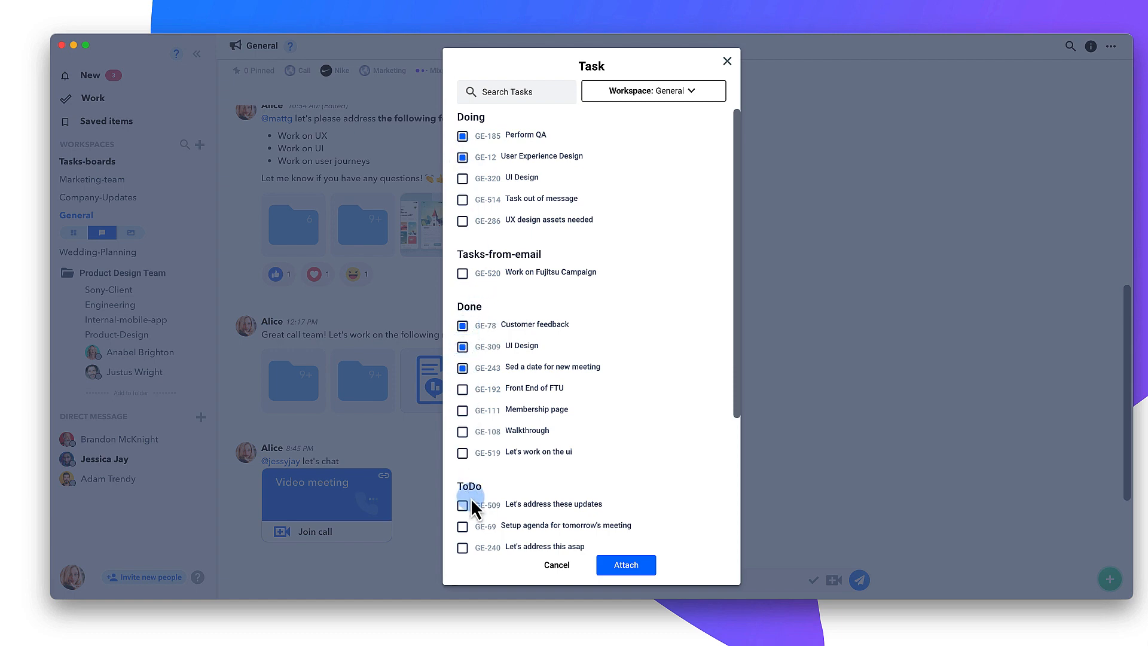
left_click(626, 565)
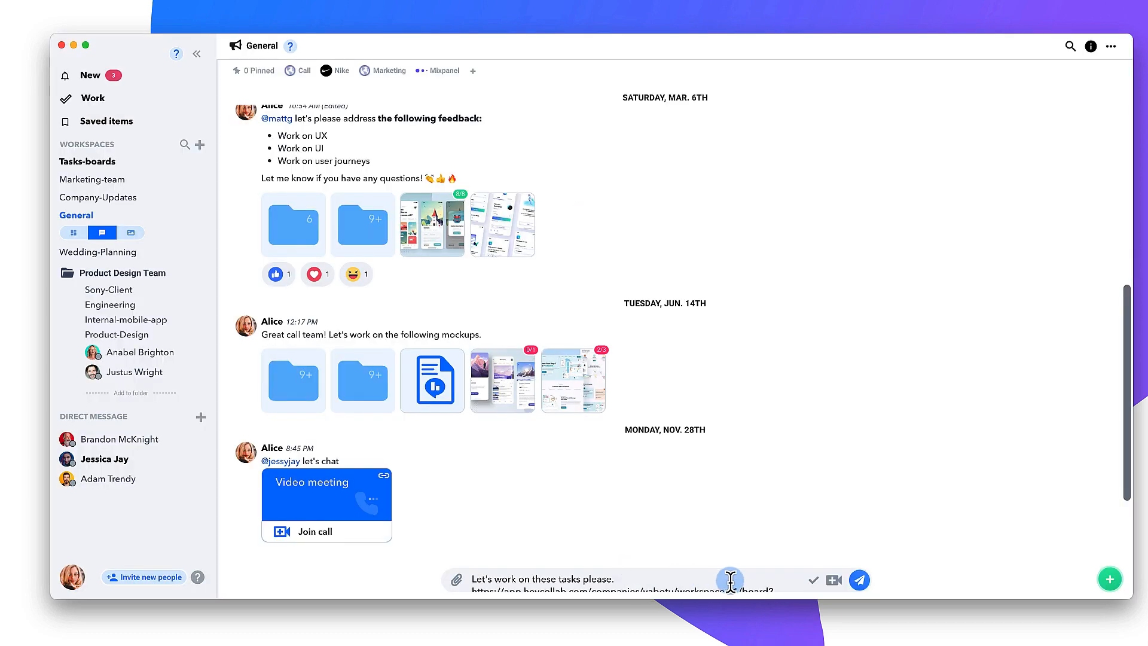
left_click(858, 580)
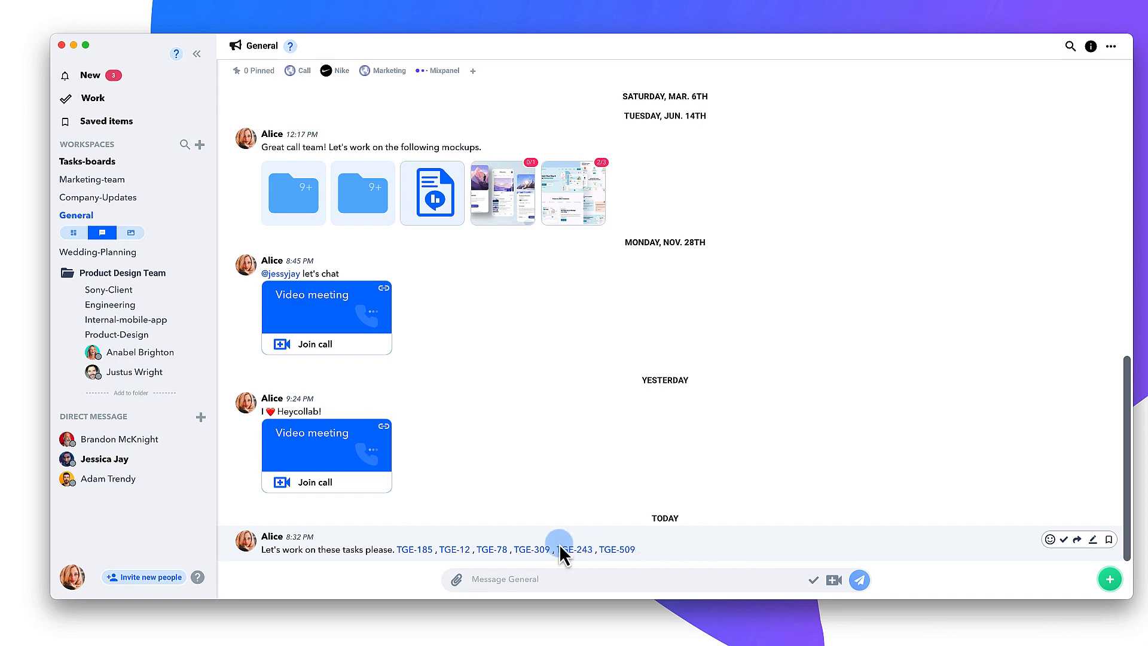
View task TGE-309 from the chat message and the User Experience Design task from the General board, closing each.
left_click(534, 549)
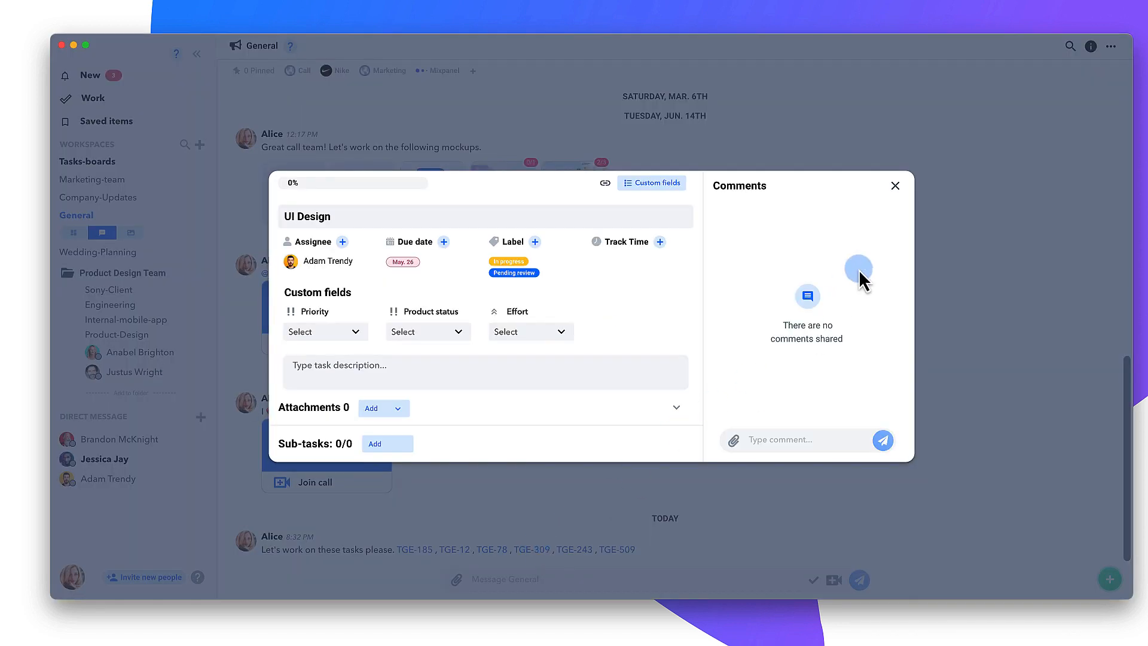
left_click(895, 187)
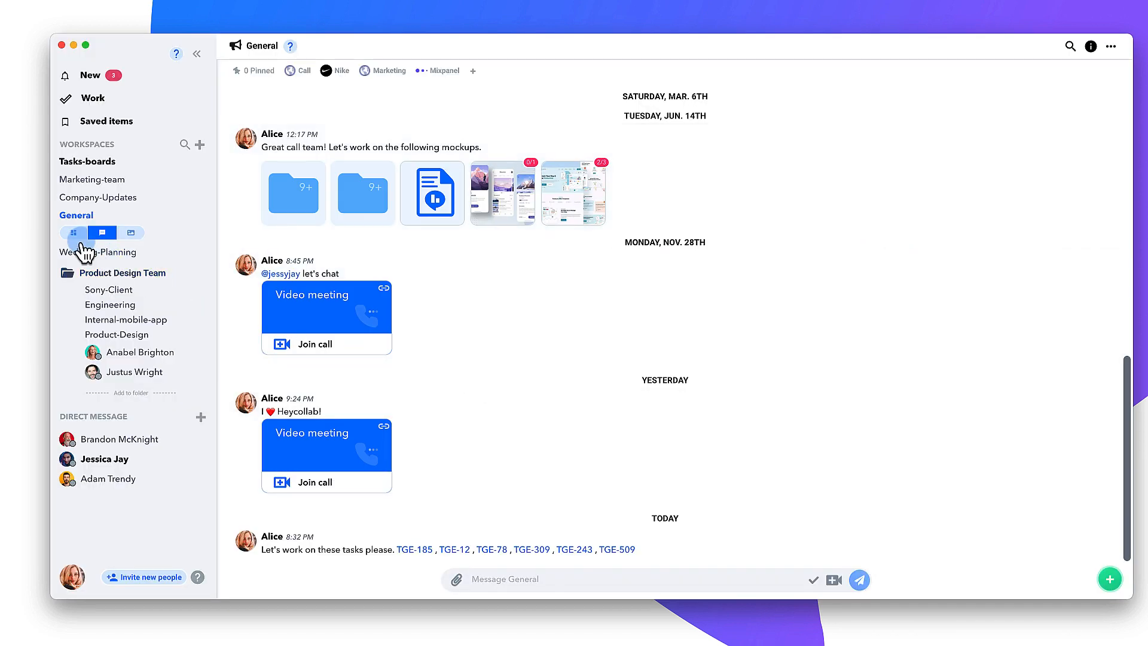
left_click(76, 237)
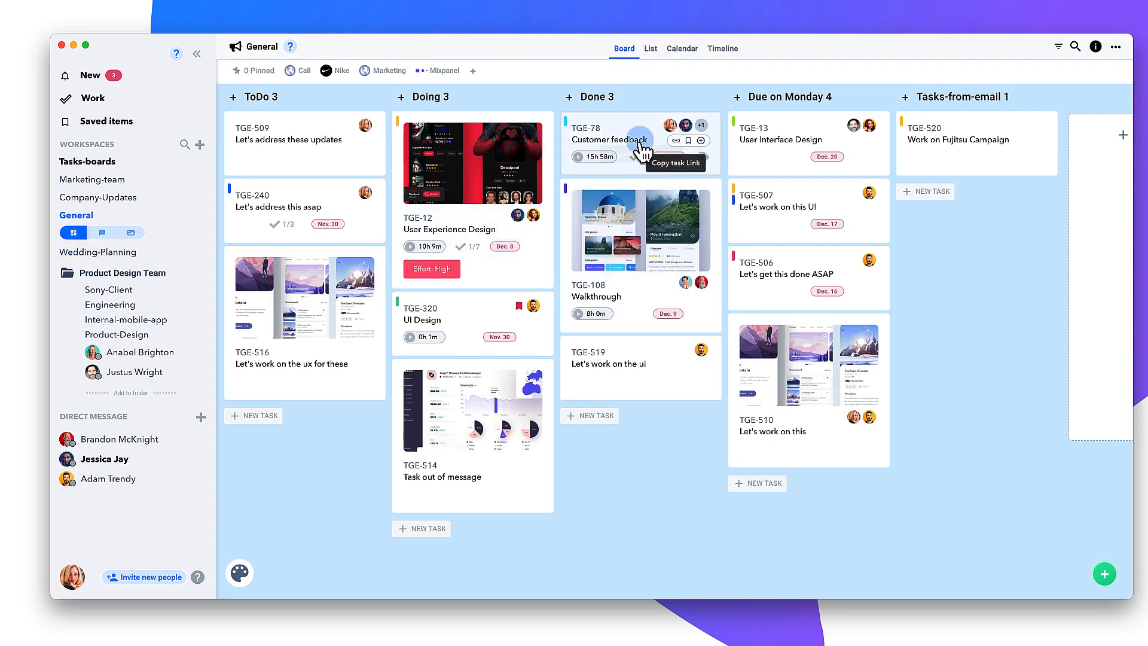
left_click(461, 223)
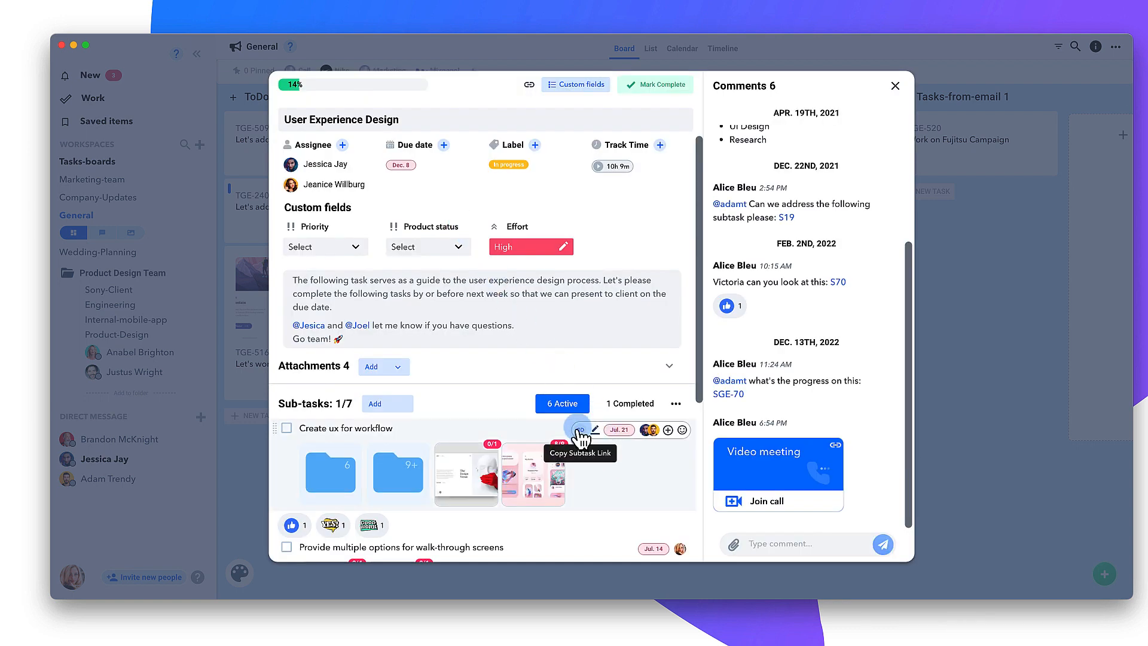
left_click(895, 87)
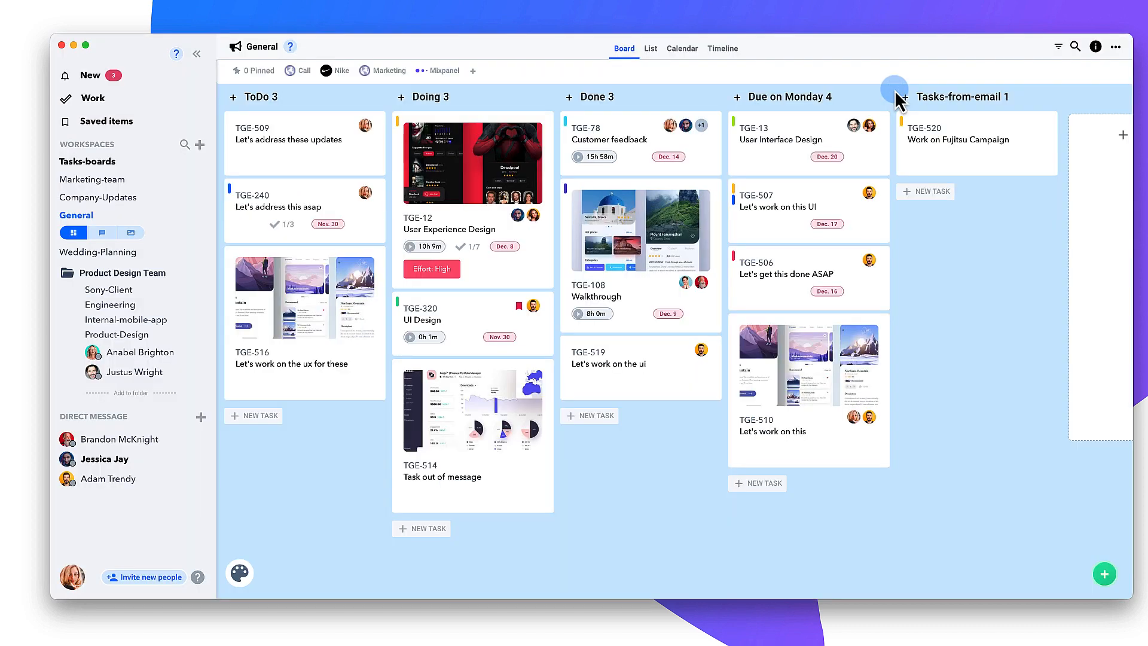
Browse the sections of the Client UI Design folder in the General workspace's files and close the folder.
left_click(130, 232)
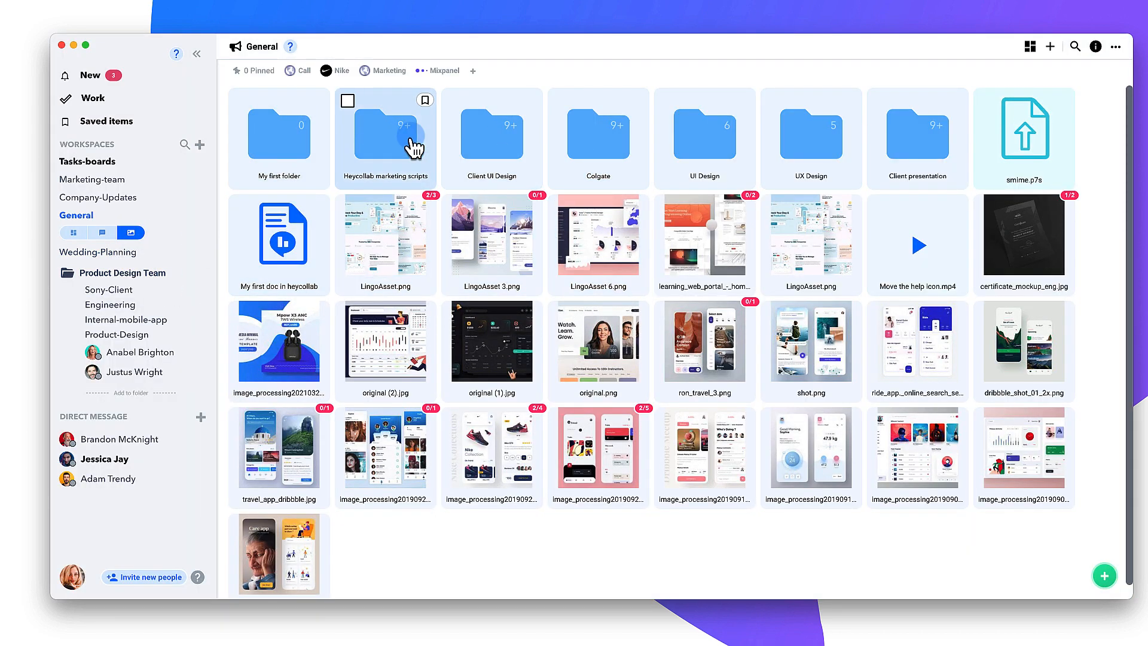
left_click(499, 140)
scroll(693, 332, "down", 5)
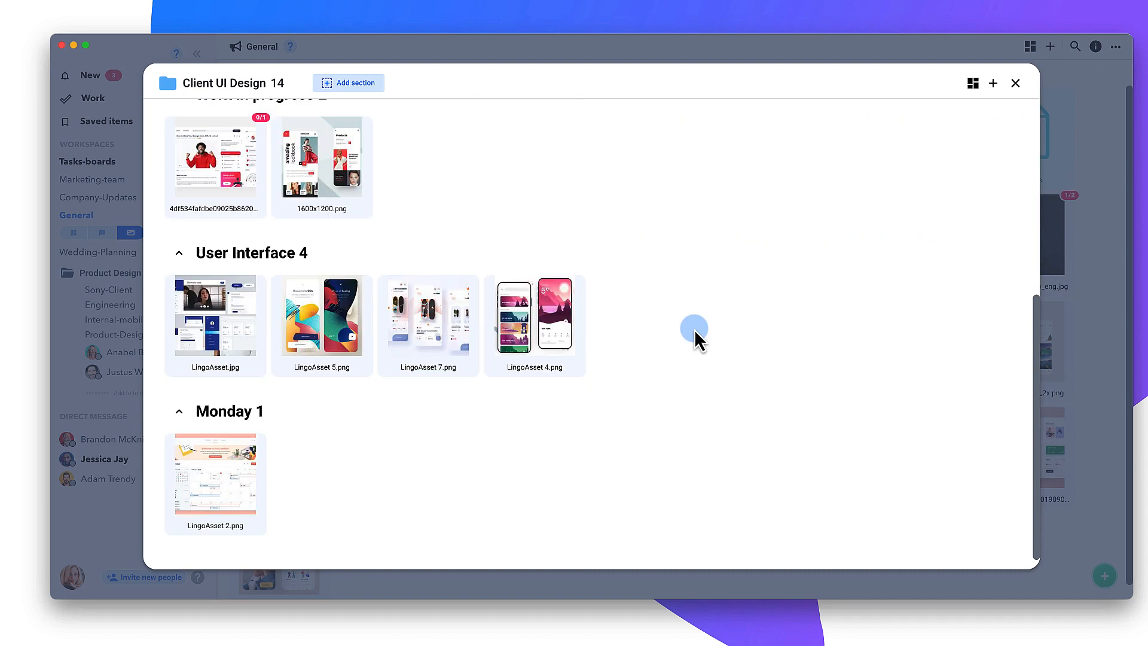
scroll(694, 328, "up", 5)
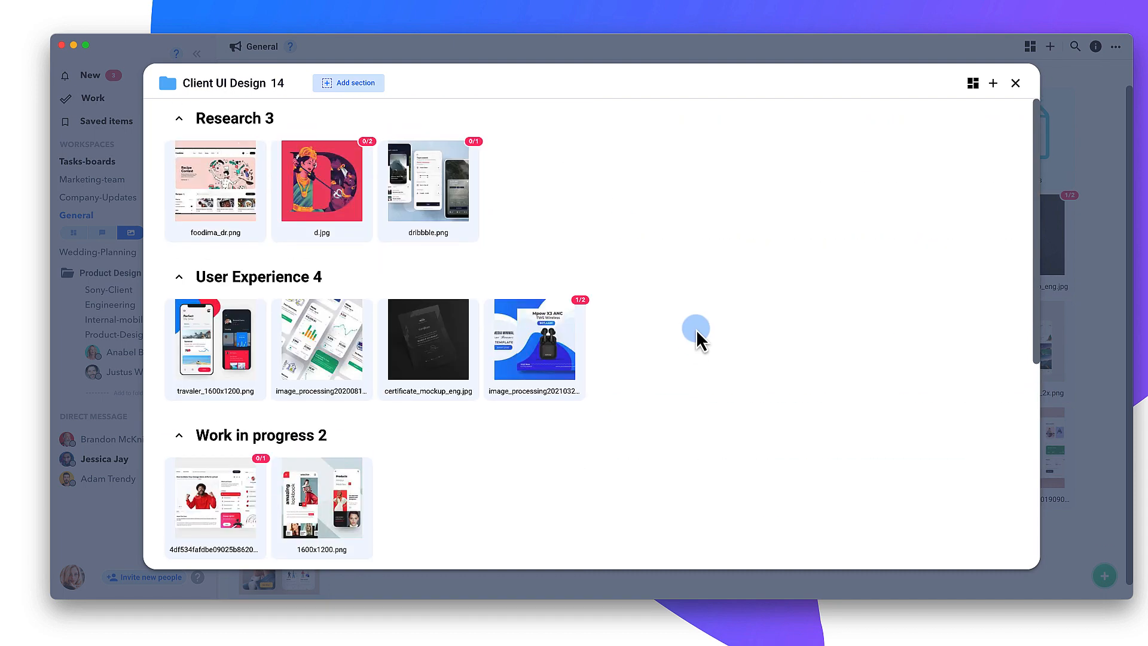
left_click(1016, 84)
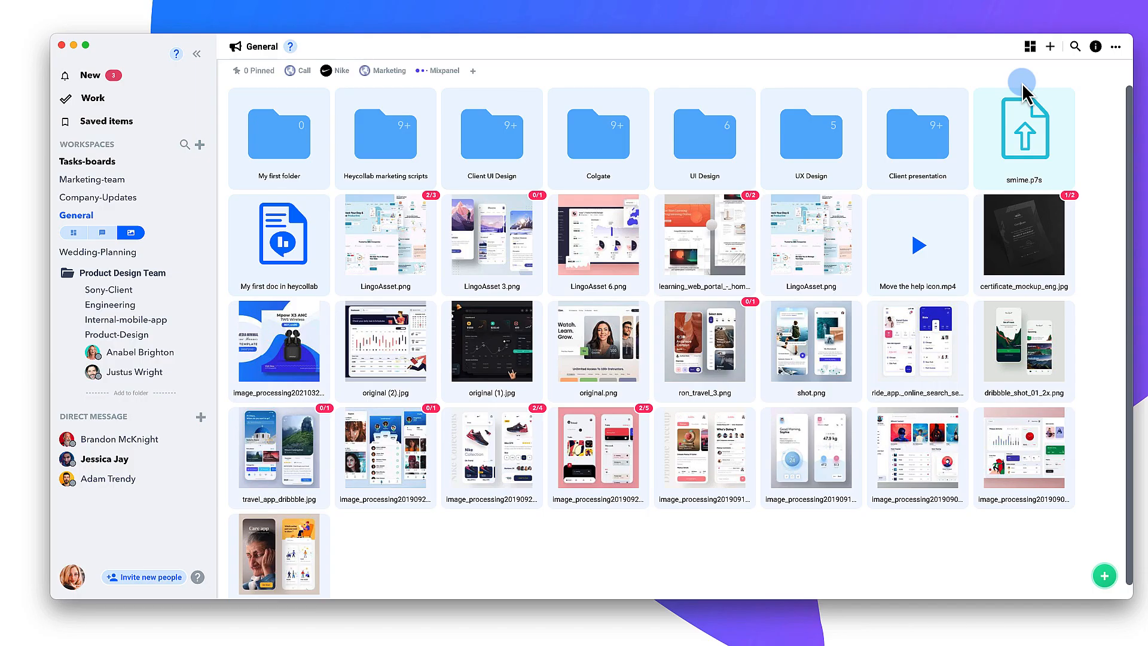
Post Client UI Design, Heycollab marketing scripts, My first folder, My first doc in heycollab, certificate_mockup_eng.jpg and Move the help icon.mp4 in the General chat.
left_click(102, 232)
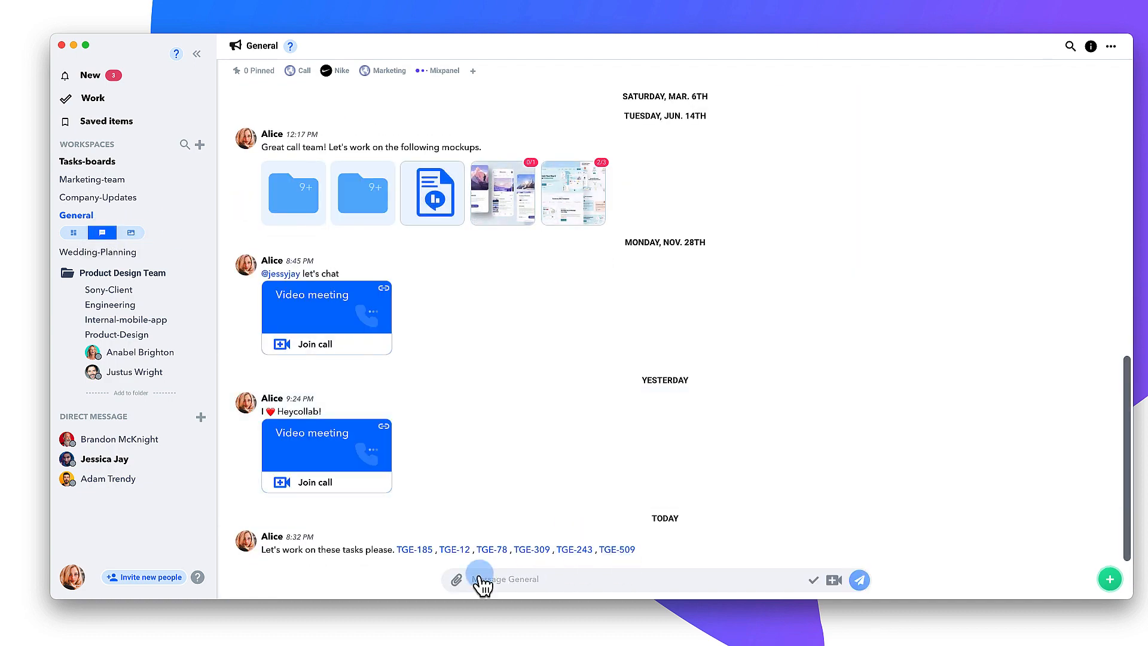
left_click(457, 578)
left_click(480, 509)
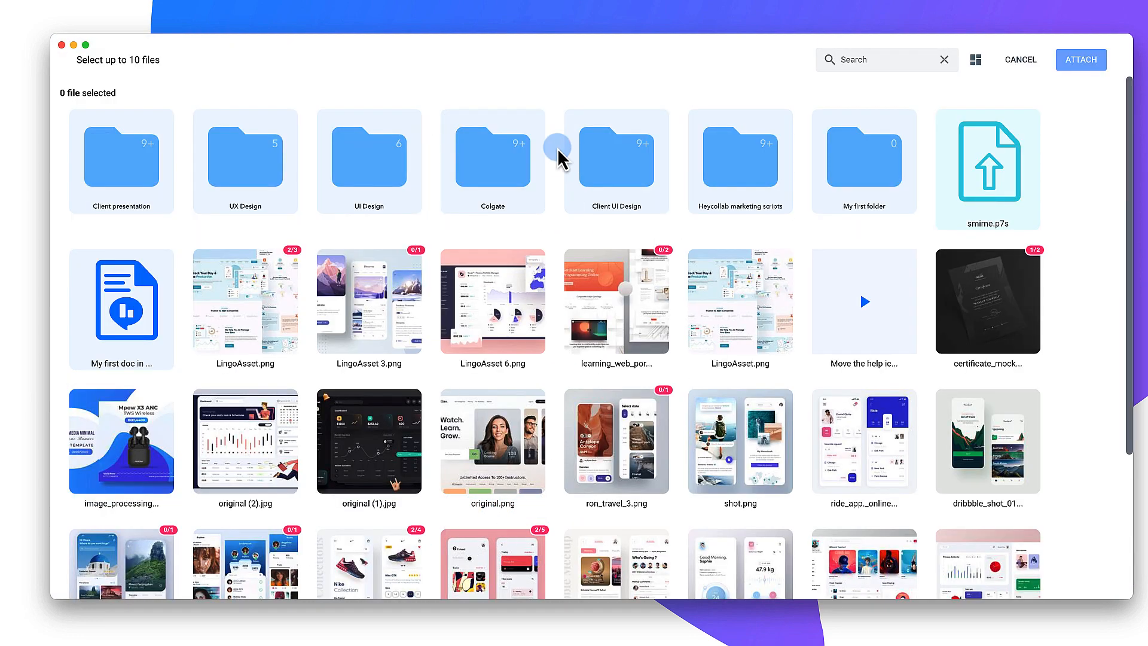
left_click(701, 119)
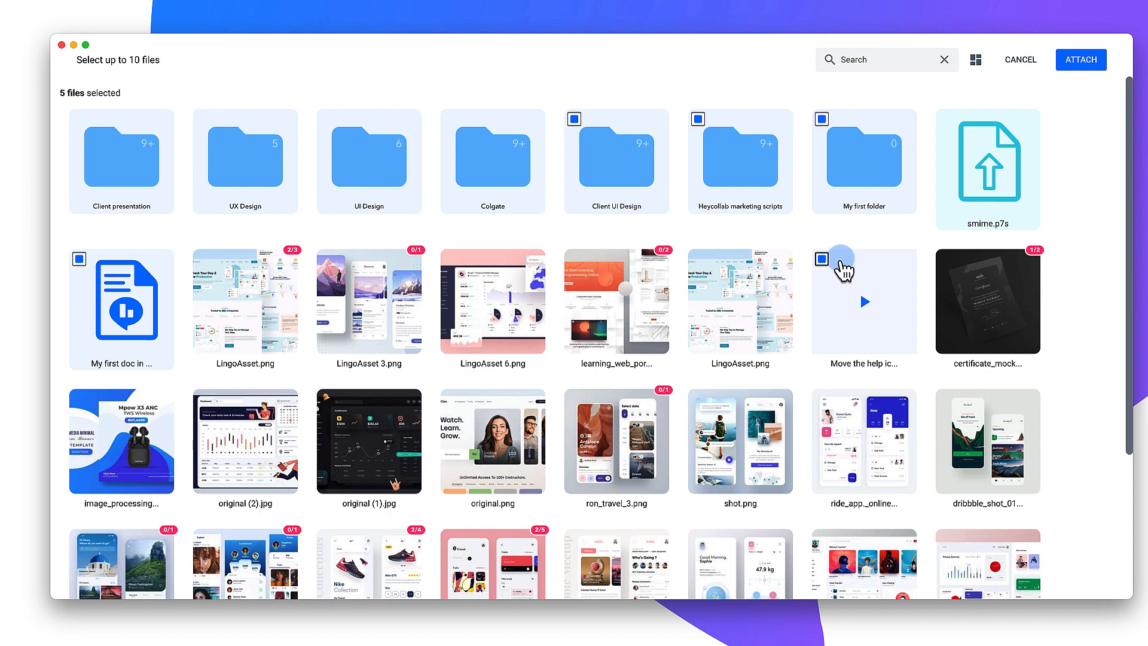
left_click(1100, 68)
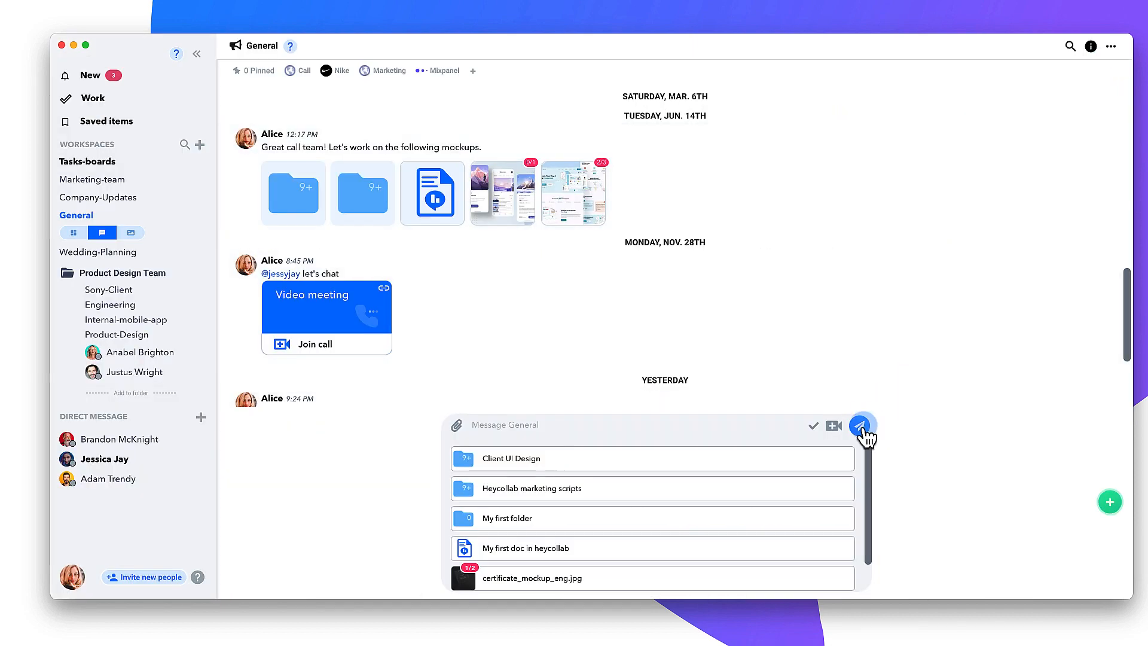
left_click(863, 428)
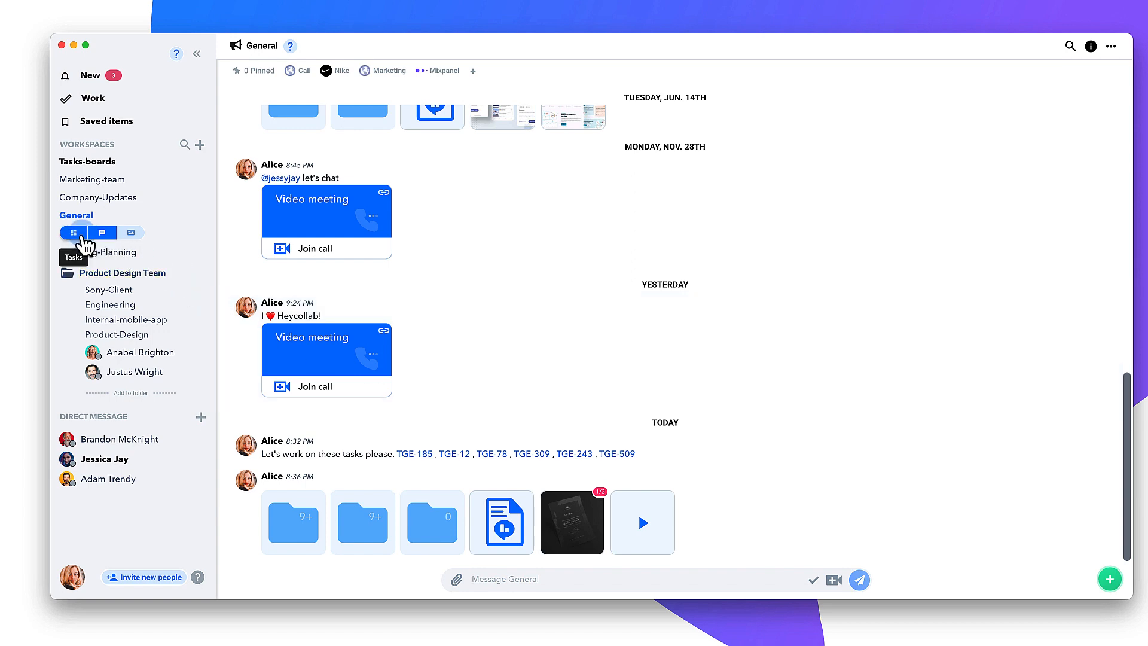
Open the User Experience Design task on the General board and review its attachments and active sub-tasks.
left_click(82, 237)
left_click(477, 235)
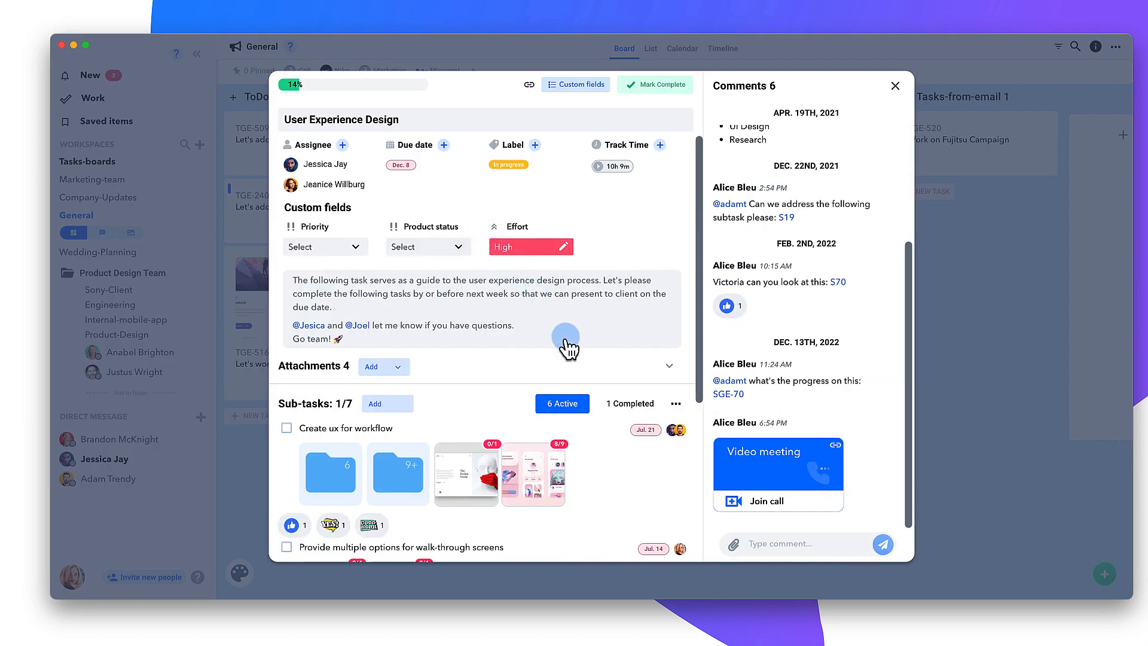
left_click(669, 367)
left_click(670, 366)
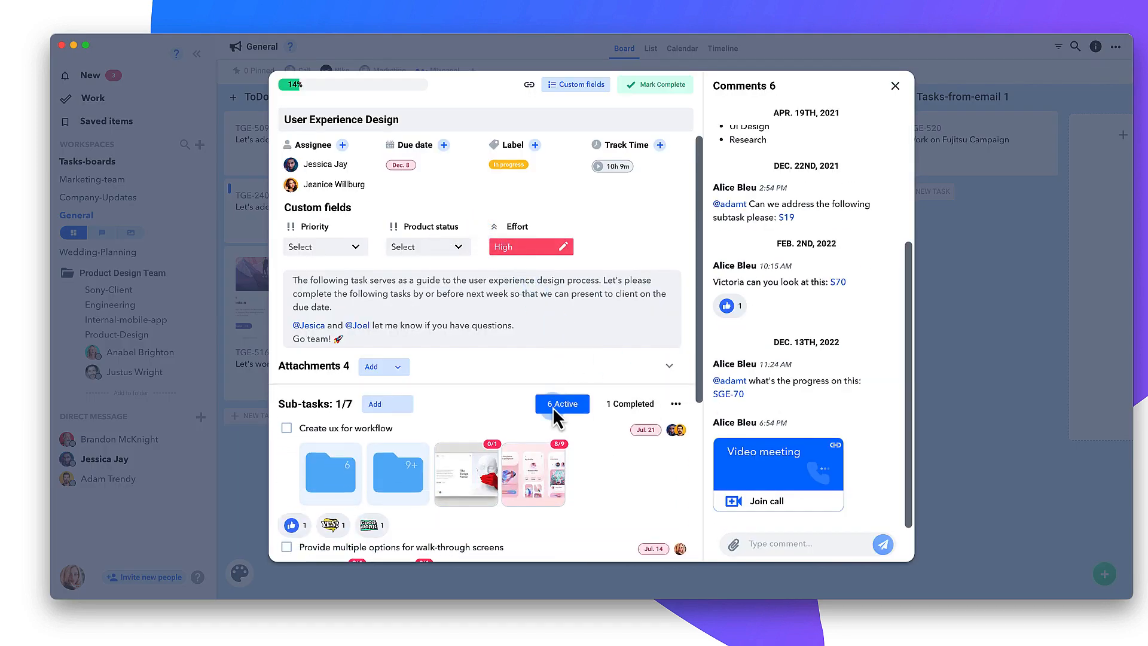
scroll(517, 424, "down", 3)
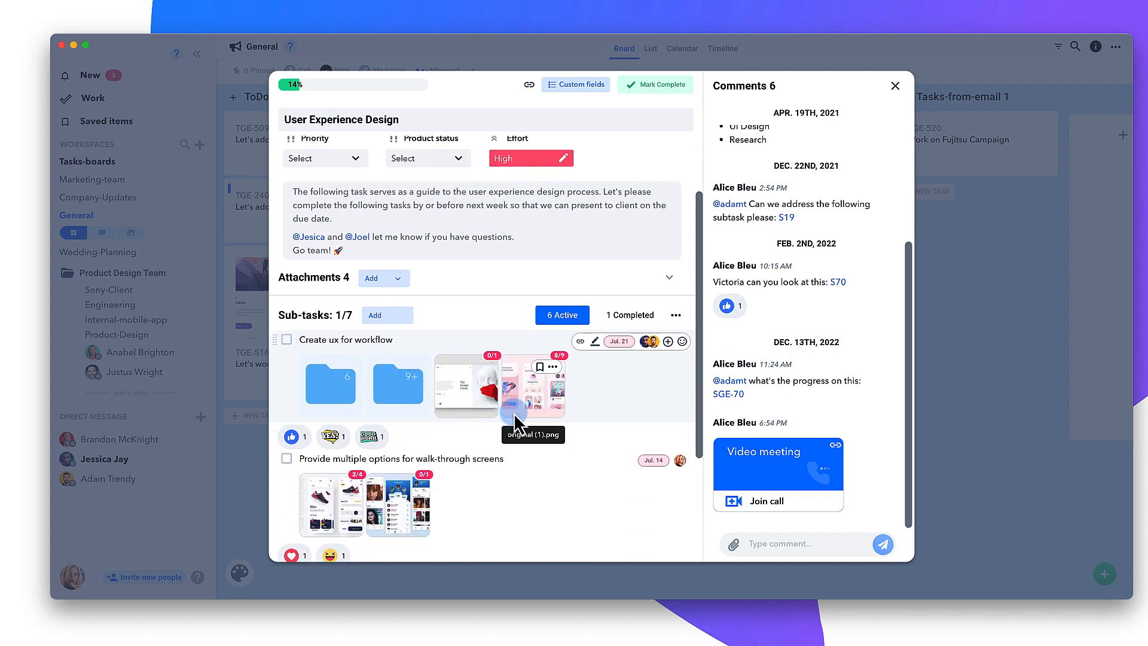